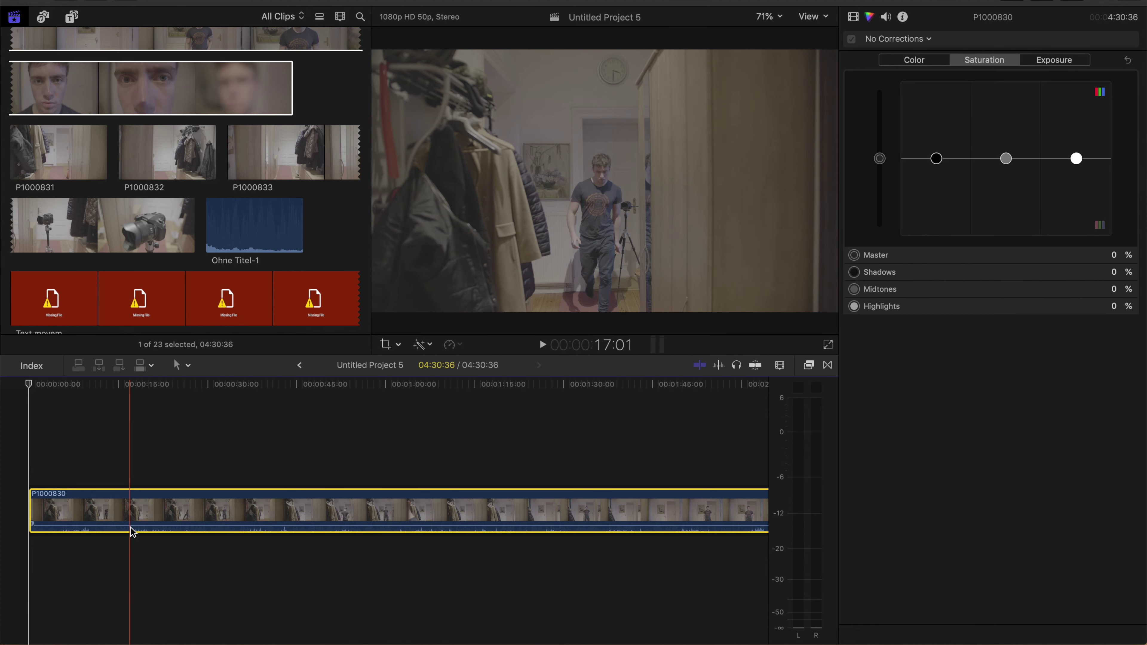
Step: Blade the opening of the P1000830 clip into short standing shots and delete the unwanted footage between them
{"action": "key", "text": "b"}
{"action": "left_click", "coordinate": [237, 520]}
{"action": "left_click", "coordinate": [223, 521]}
{"action": "left_click", "coordinate": [215, 522]}
{"action": "key", "text": "BackSpace"}
{"action": "left_click", "coordinate": [210, 518]}
{"action": "key", "text": "BackSpace"}
{"action": "left_click", "coordinate": [170, 516]}
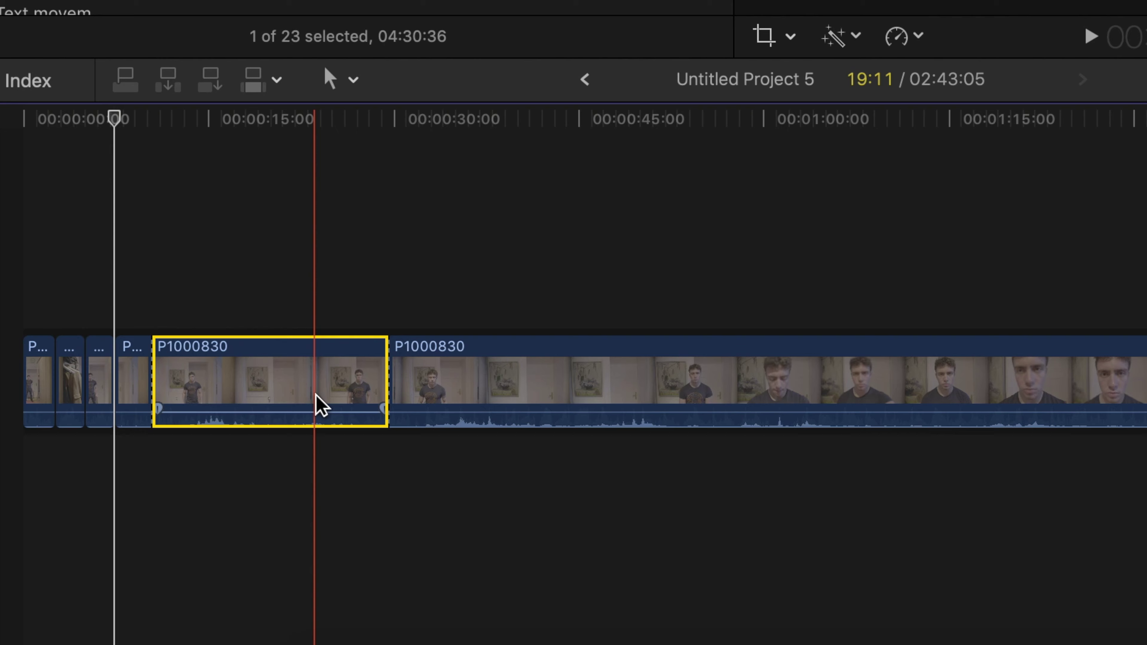
{"action": "key", "text": "BackSpace"}
Step: Cut the middle of the P1000830 footage into short portrait shots and remove the unwanted sections between them
{"action": "key", "text": "b"}
{"action": "left_click", "coordinate": [167, 381]}
{"action": "left_click", "coordinate": [447, 382]}
{"action": "key", "text": "BackSpace"}
{"action": "left_click", "coordinate": [415, 380]}
{"action": "key", "text": "BackSpace"}
{"action": "key", "text": "BackSpace"}
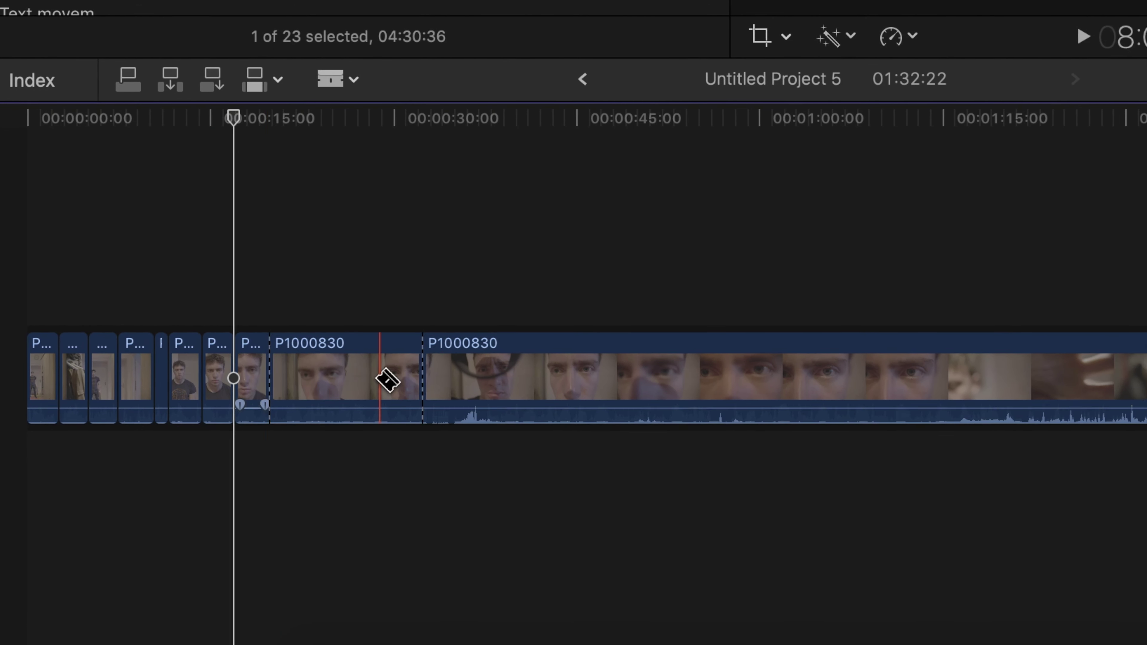
{"action": "key", "text": "a"}
{"action": "left_click", "coordinate": [379, 380]}
Step: Trim the close-up footage into short final shots and delete the leftover footage at the end of the timeline
{"action": "key", "text": "BackSpace"}
{"action": "key", "text": "super+equal"}
{"action": "left_click_drag", "start_coordinate": [281, 396], "coordinate": [9, 395]}
{"action": "key", "text": "super+b"}
{"action": "key", "text": "BackSpace"}
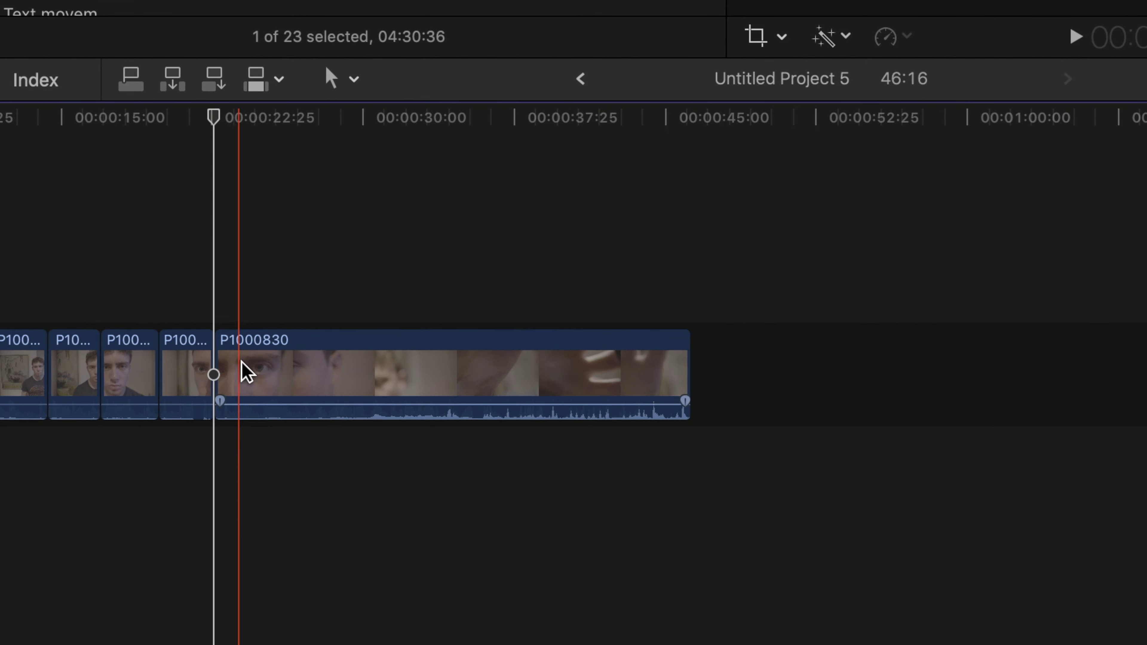
{"action": "left_click_drag", "start_coordinate": [218, 374], "coordinate": [458, 374]}
{"action": "key", "text": "super+z"}
{"action": "key", "text": "super+z"}
{"action": "key", "text": "super+b"}
{"action": "left_click", "coordinate": [271, 375]}
{"action": "key", "text": "BackSpace"}
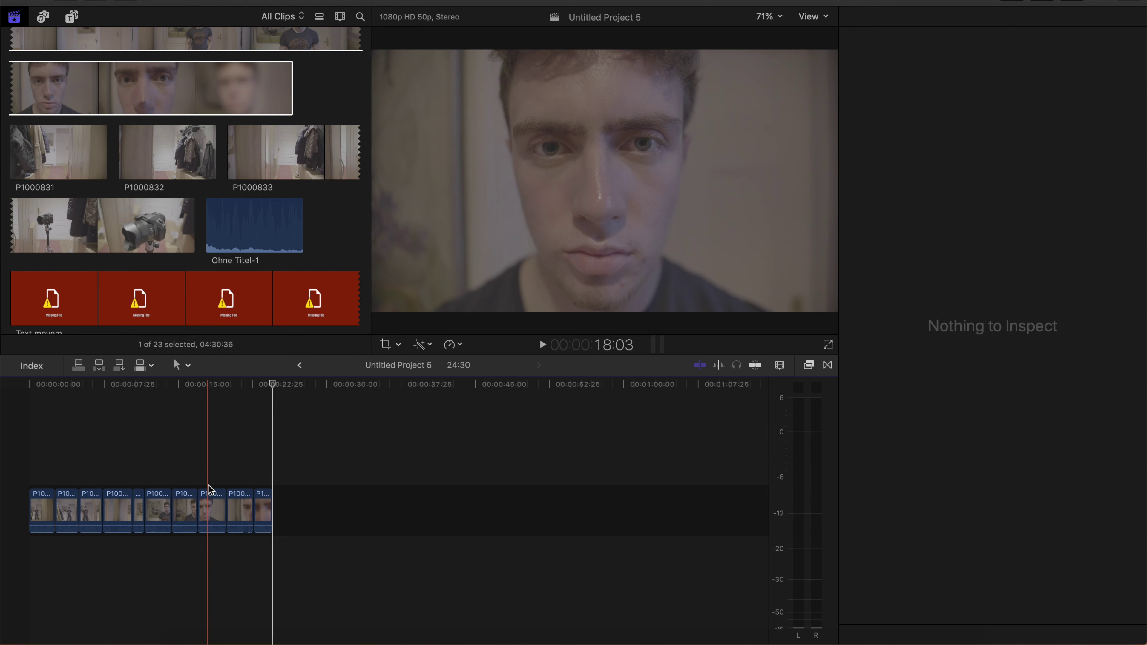
Step: Apply the Ken Burns effect to the first timeline clip and swap its start and end frames to make it zoom in
{"action": "left_click", "coordinate": [39, 514]}
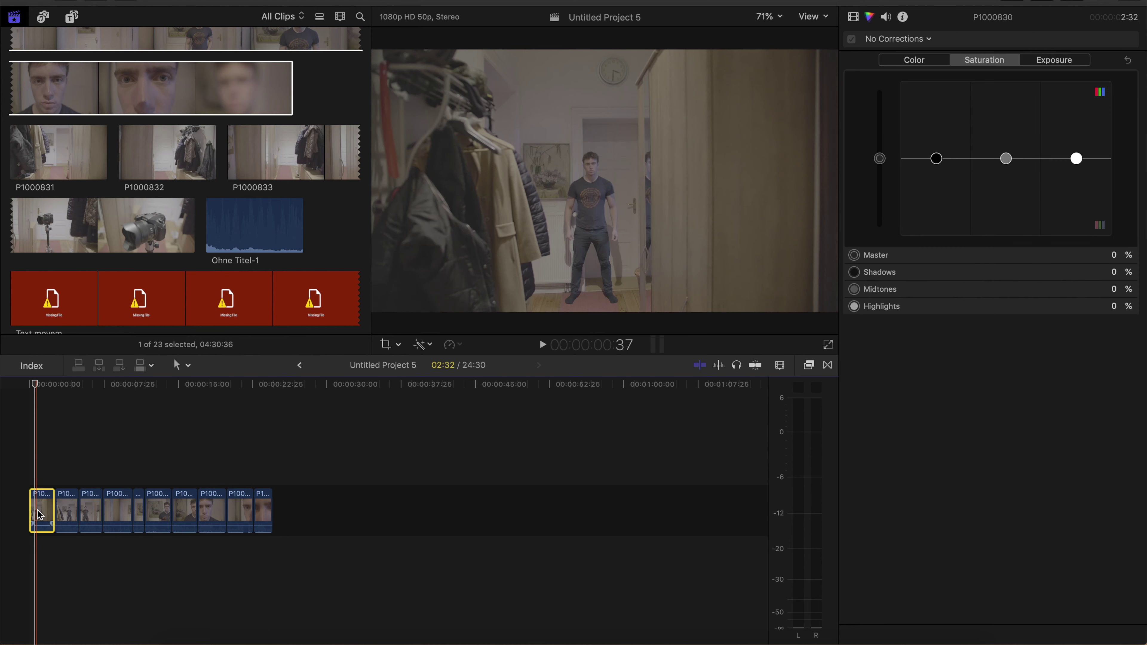
{"action": "left_click", "coordinate": [385, 346]}
{"action": "left_click", "coordinate": [641, 317]}
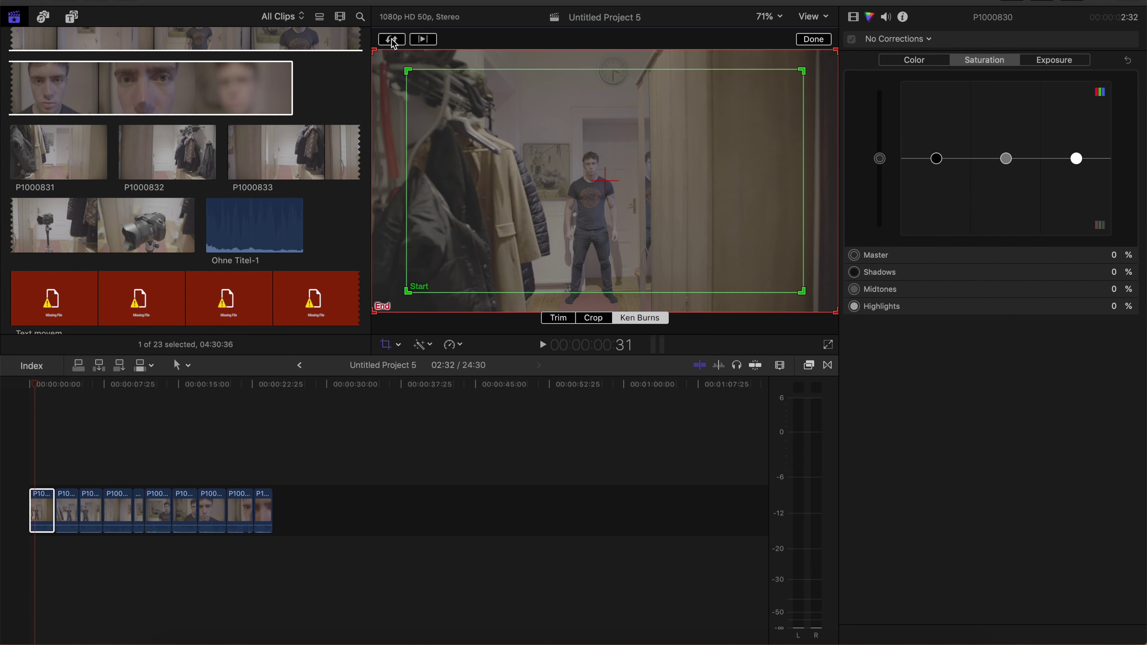
{"action": "left_click", "coordinate": [391, 40]}
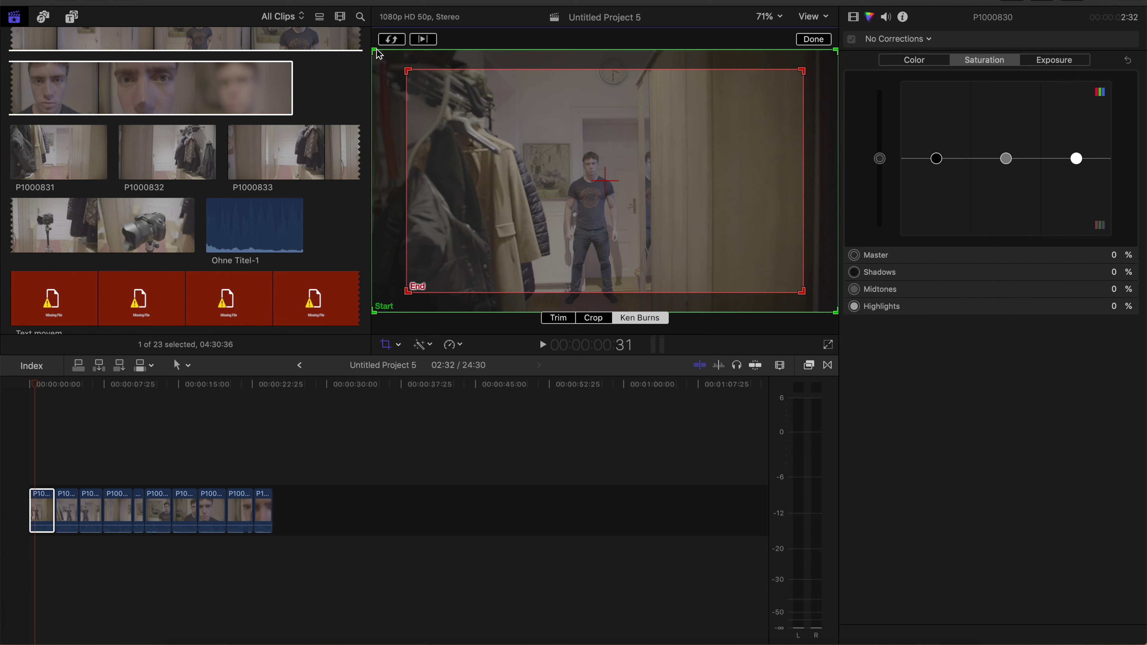
Step: Crop the first clip's Ken Burns start frame around the standing man, then shrink the end frame and center it on his face
{"action": "left_click_drag", "start_coordinate": [375, 51], "coordinate": [410, 72]}
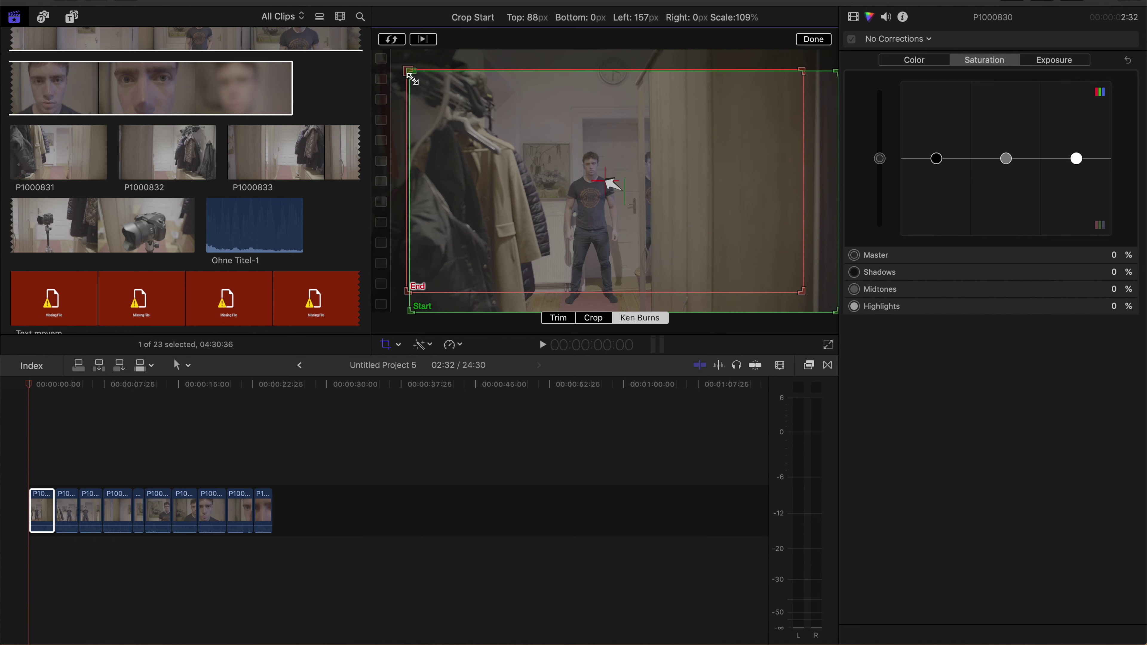
{"action": "mouse_move", "coordinate": [689, 207]}
{"action": "left_mouse_down"}
{"action": "mouse_move", "coordinate": [689, 223]}
{"action": "mouse_move", "coordinate": [682, 205]}
{"action": "left_mouse_up"}
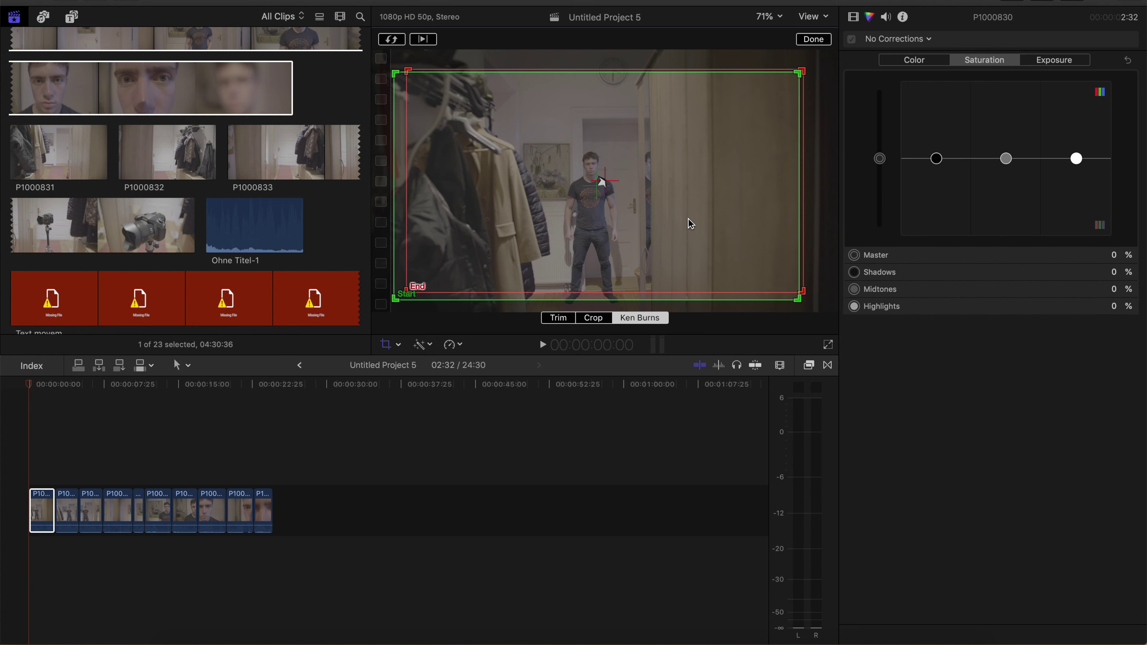
{"action": "left_click_drag", "start_coordinate": [789, 375], "coordinate": [788, 367]}
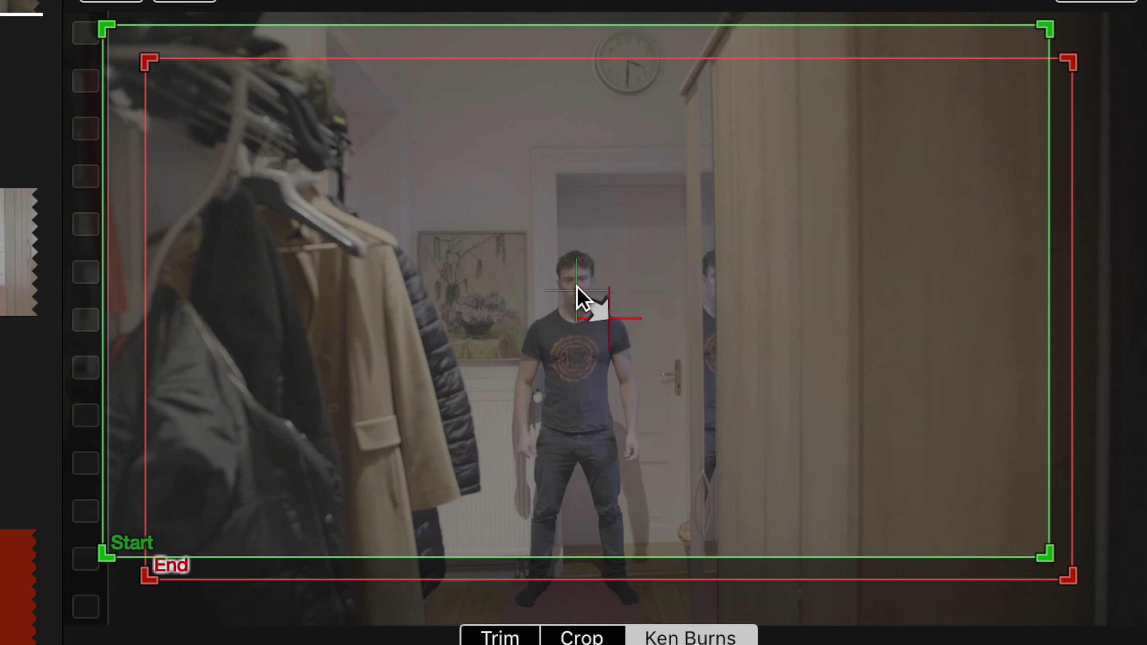
{"action": "left_click_drag", "start_coordinate": [1072, 581], "coordinate": [934, 489]}
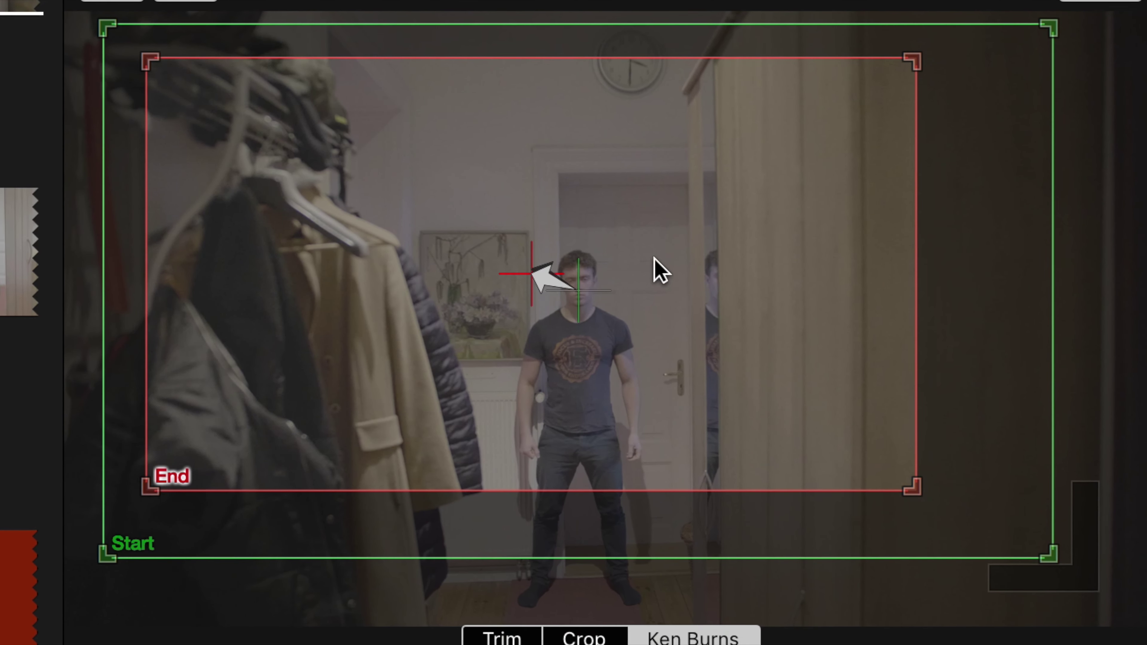
{"action": "left_click_drag", "start_coordinate": [657, 266], "coordinate": [701, 273]}
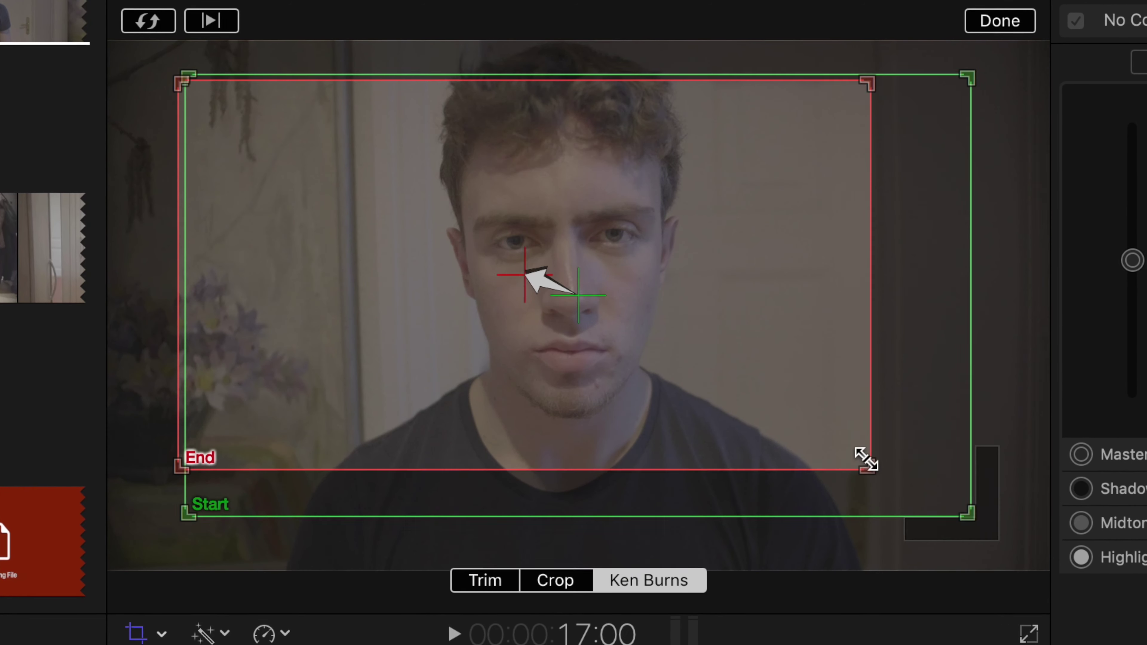
Step: Adjust the Ken Burns end frame on the mid-timeline portrait shot and finish the crop edit on the eighth clip
{"action": "left_click_drag", "start_coordinate": [865, 461], "coordinate": [680, 234]}
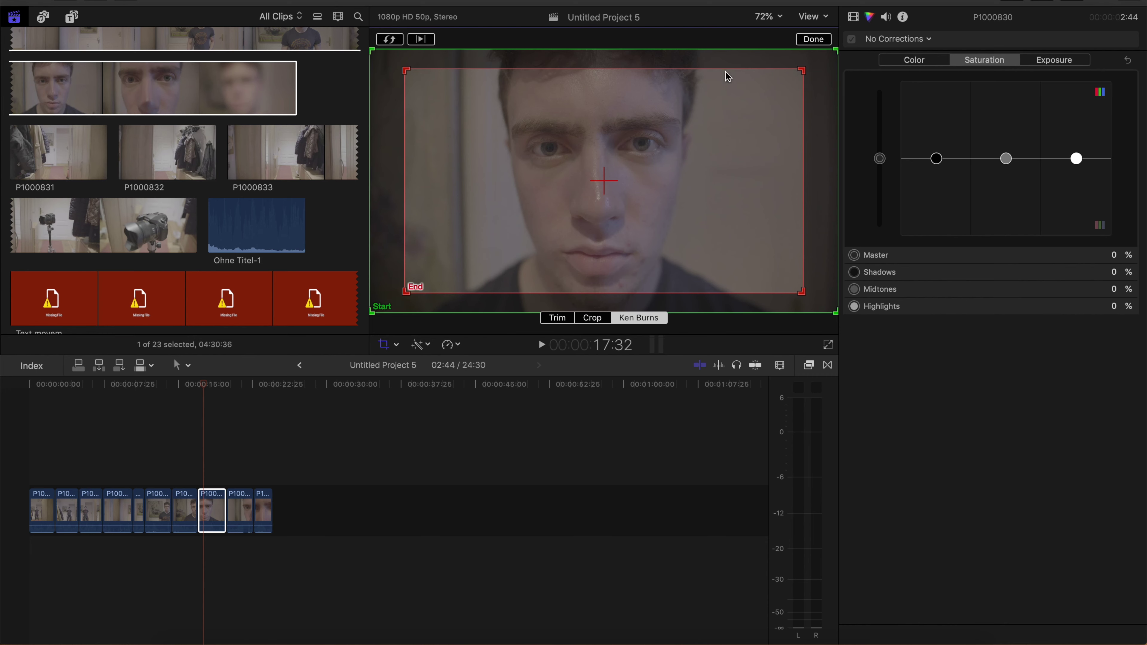
{"action": "left_click", "coordinate": [813, 39]}
Step: Apply a Ken Burns zoom to the ninth clip, with a smaller end frame near the eye, and preview it
{"action": "left_click", "coordinate": [242, 510]}
{"action": "left_click", "coordinate": [383, 345]}
{"action": "left_click", "coordinate": [638, 318]}
{"action": "left_click_drag", "start_coordinate": [406, 70], "coordinate": [441, 92]}
{"action": "left_click_drag", "start_coordinate": [621, 193], "coordinate": [633, 173]}
{"action": "left_click", "coordinate": [812, 39]}
{"action": "key", "text": "space"}
{"action": "key", "text": "space"}
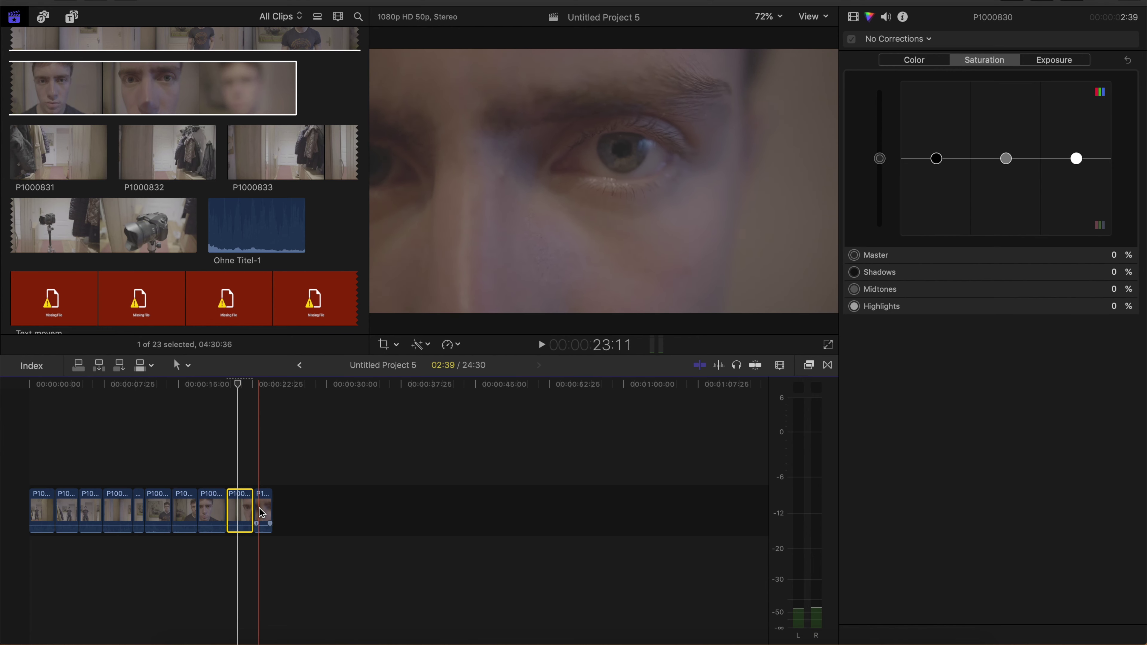
Step: Shift the ninth clip's Ken Burns end frame slightly up and to the right to line up the eye
{"action": "left_click", "coordinate": [383, 344]}
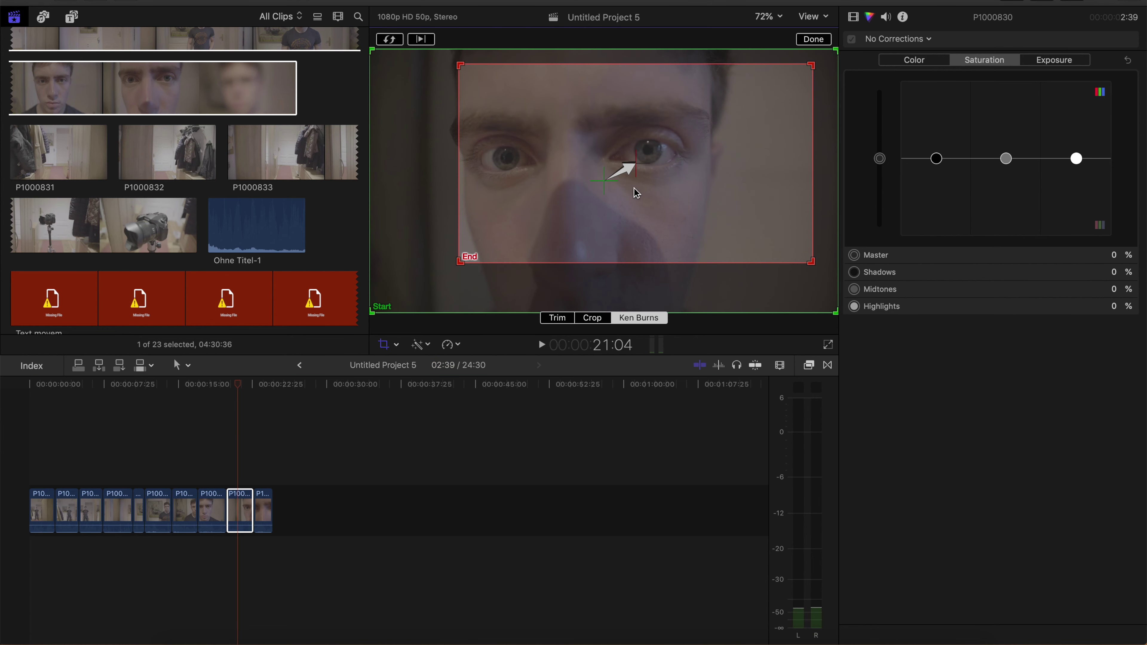
{"action": "left_click_drag", "start_coordinate": [699, 149], "coordinate": [703, 144]}
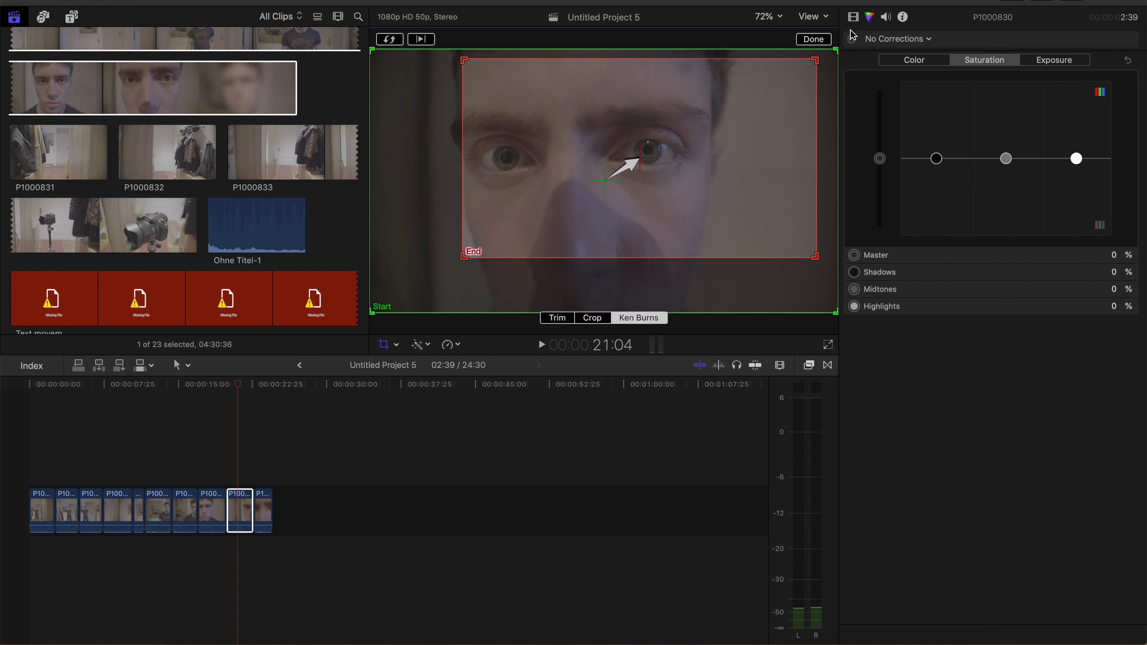
{"action": "left_click", "coordinate": [813, 38]}
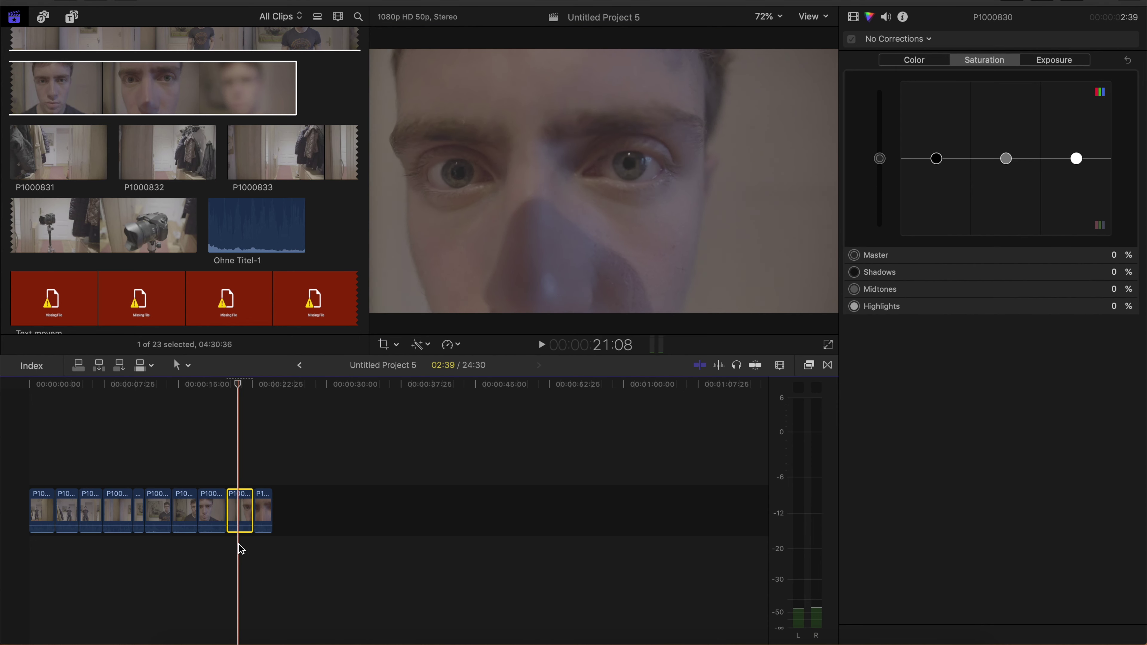
Step: Set the duration of the first nine timeline clips to 12 frames each and play back the shortened sequence
{"action": "left_click", "coordinate": [240, 549]}
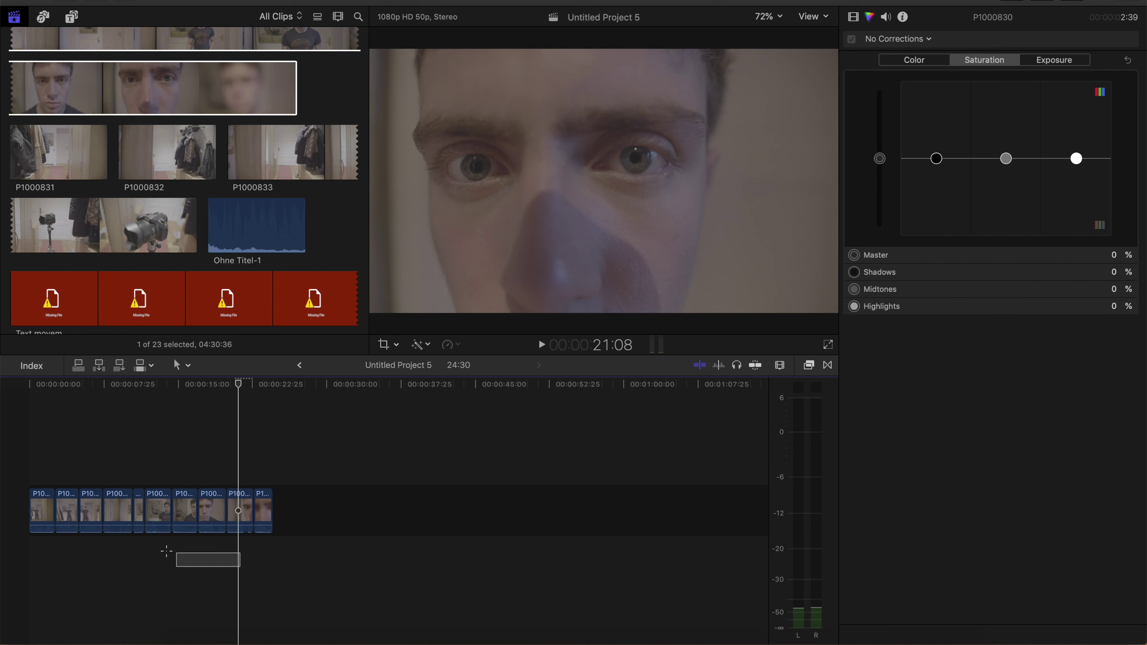
{"action": "left_click_drag", "start_coordinate": [166, 551], "coordinate": [42, 513]}
{"action": "right_click", "coordinate": [42, 515]}
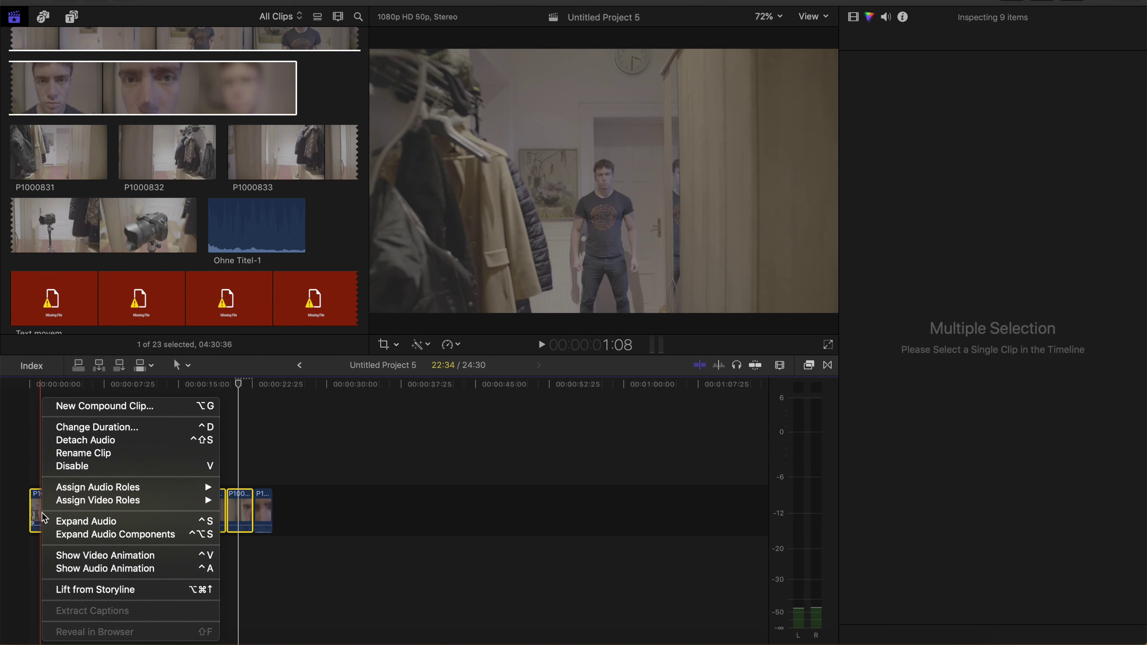
{"action": "left_click", "coordinate": [68, 426]}
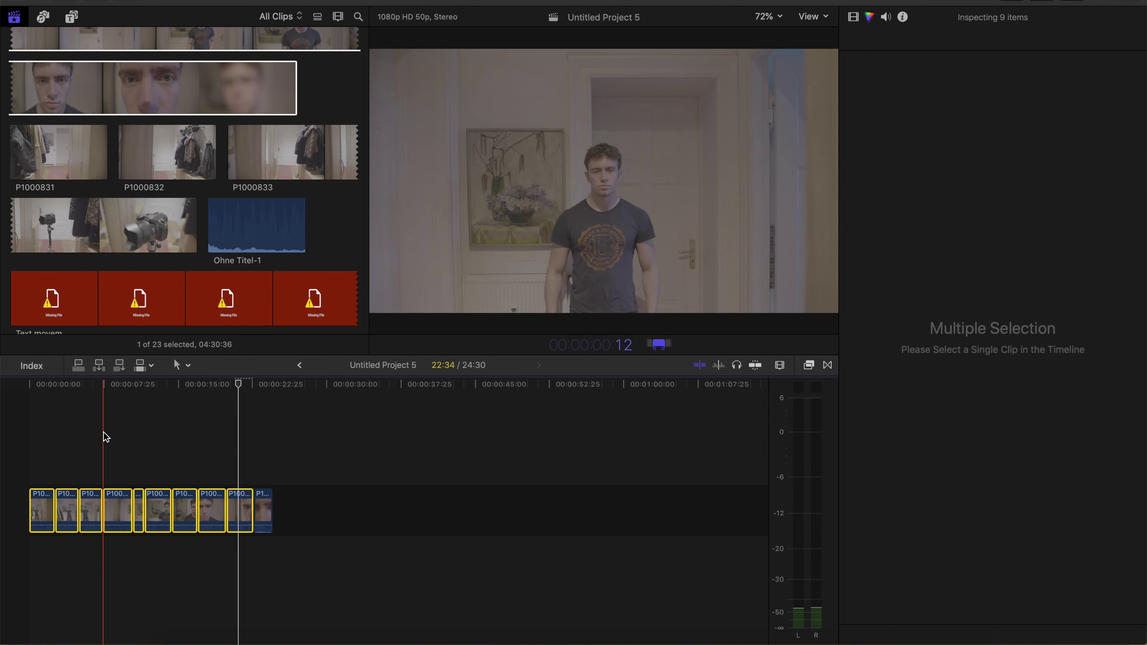
{"action": "type", "text": "12"}
{"action": "key", "text": "Return"}
{"action": "key", "text": "space"}
{"action": "key", "text": "shift+z"}
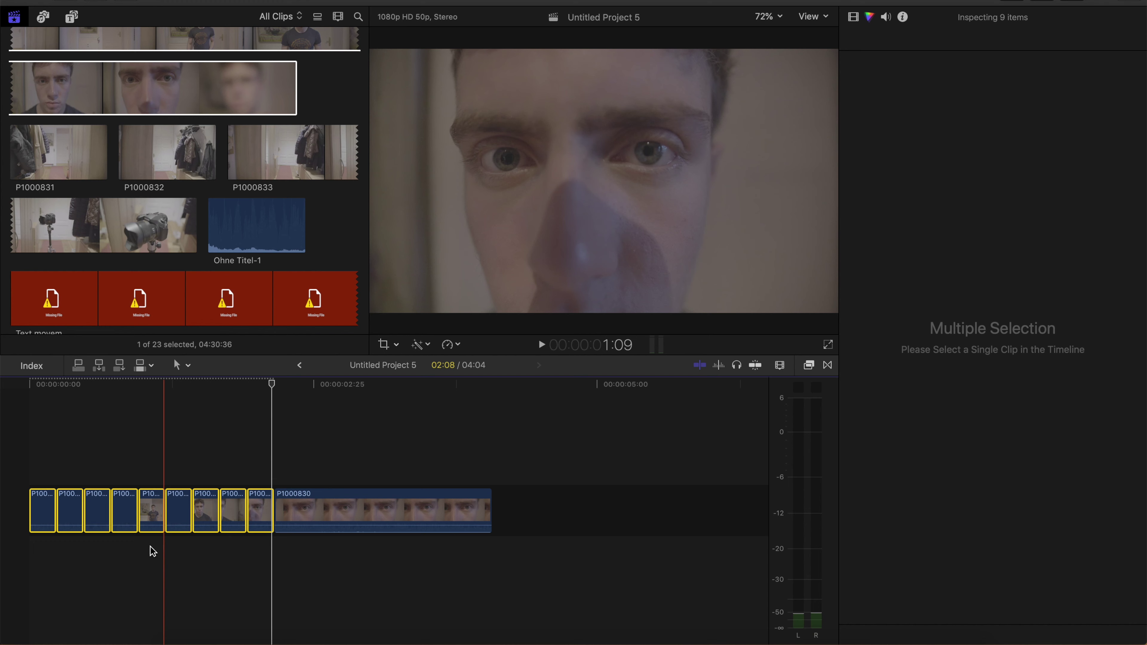
Step: Add Cross Dissolve transitions at the cuts between the clips and adjust their length to about 5 frames
{"action": "left_click", "coordinate": [56, 545]}
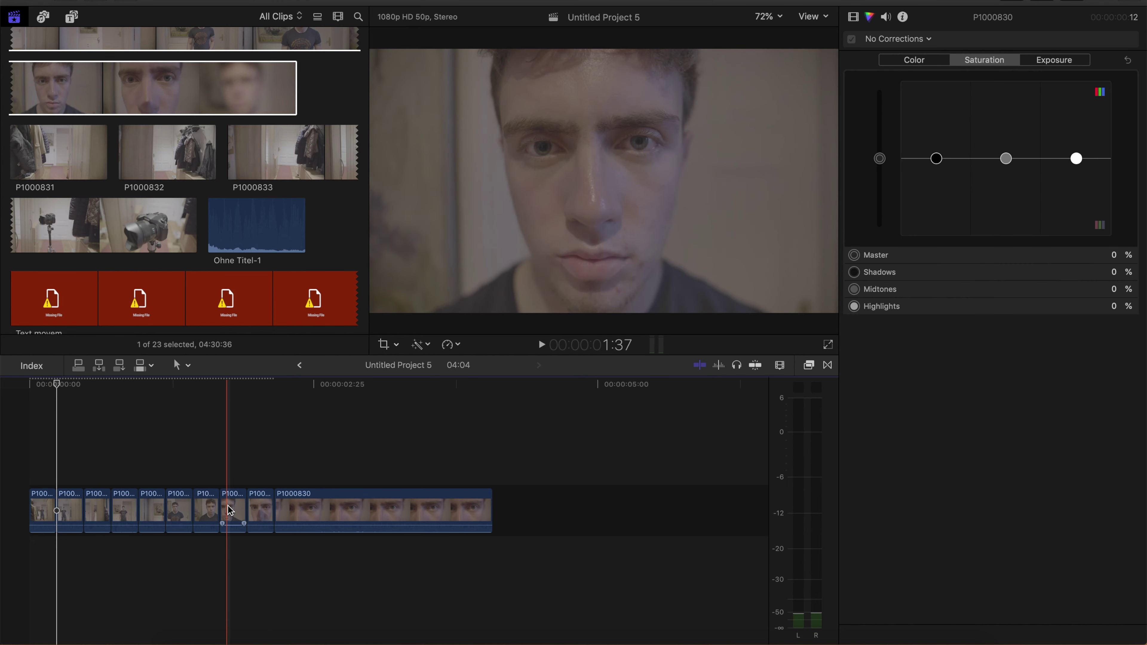
{"action": "left_click", "coordinate": [829, 366]}
{"action": "left_click_drag", "start_coordinate": [457, 435], "coordinate": [256, 469]}
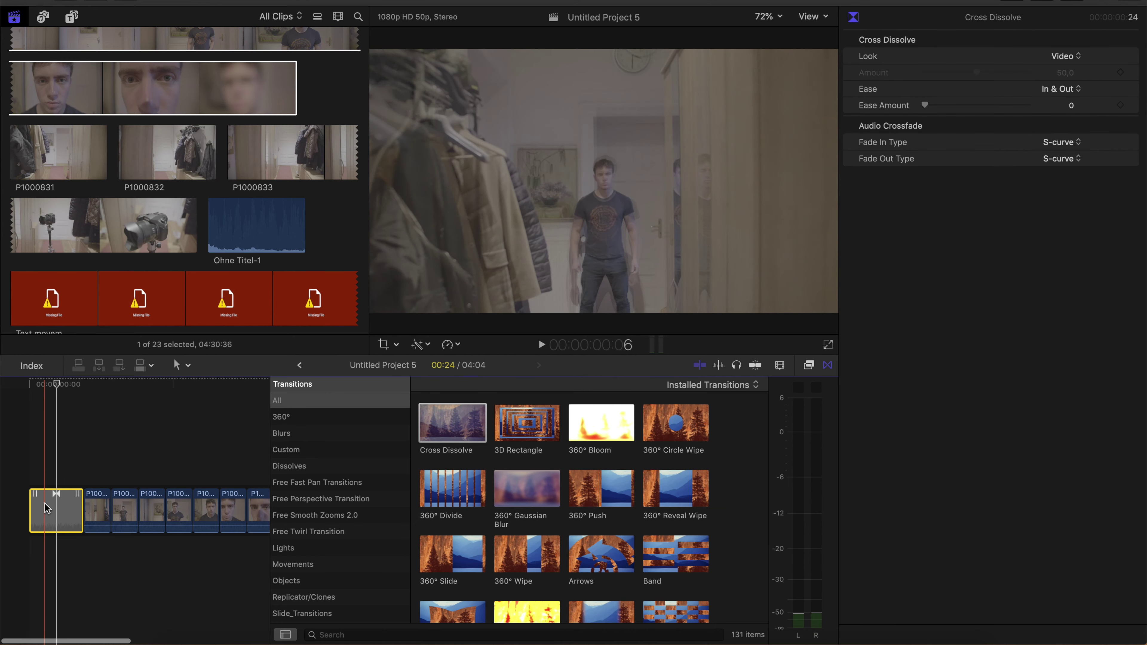
{"action": "key", "text": "super+equal"}
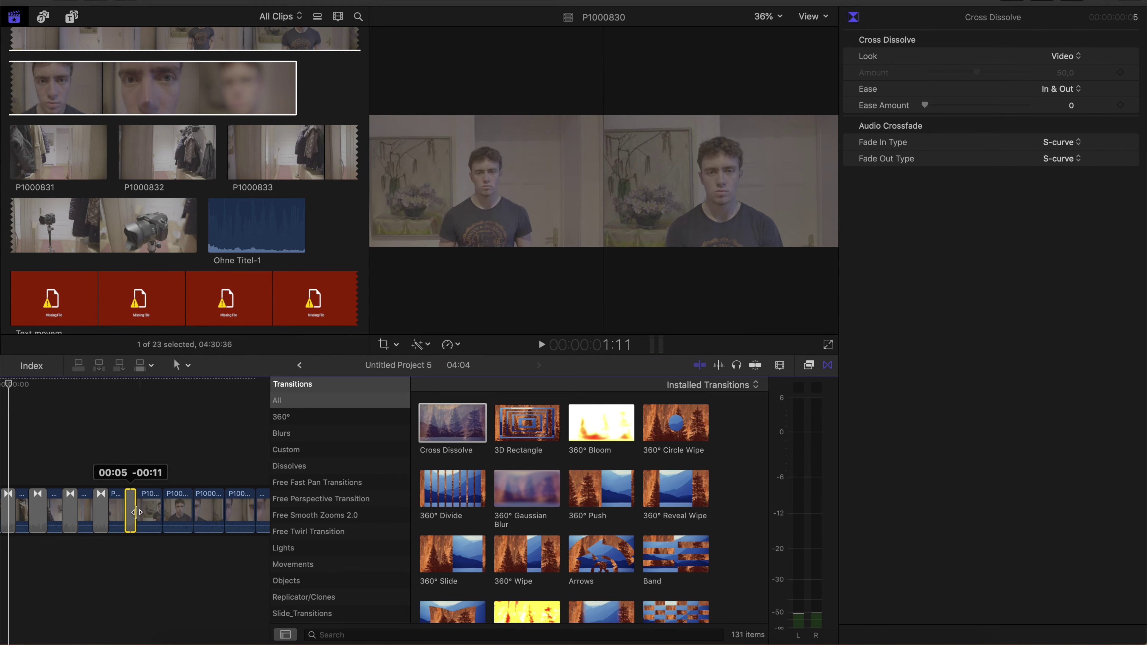
{"action": "left_click_drag", "start_coordinate": [129, 510], "coordinate": [134, 511]}
{"action": "left_click", "coordinate": [824, 364]}
Step: Play back the sequence to review the dissolves and the zoom into the eye
{"action": "left_click", "coordinate": [58, 471]}
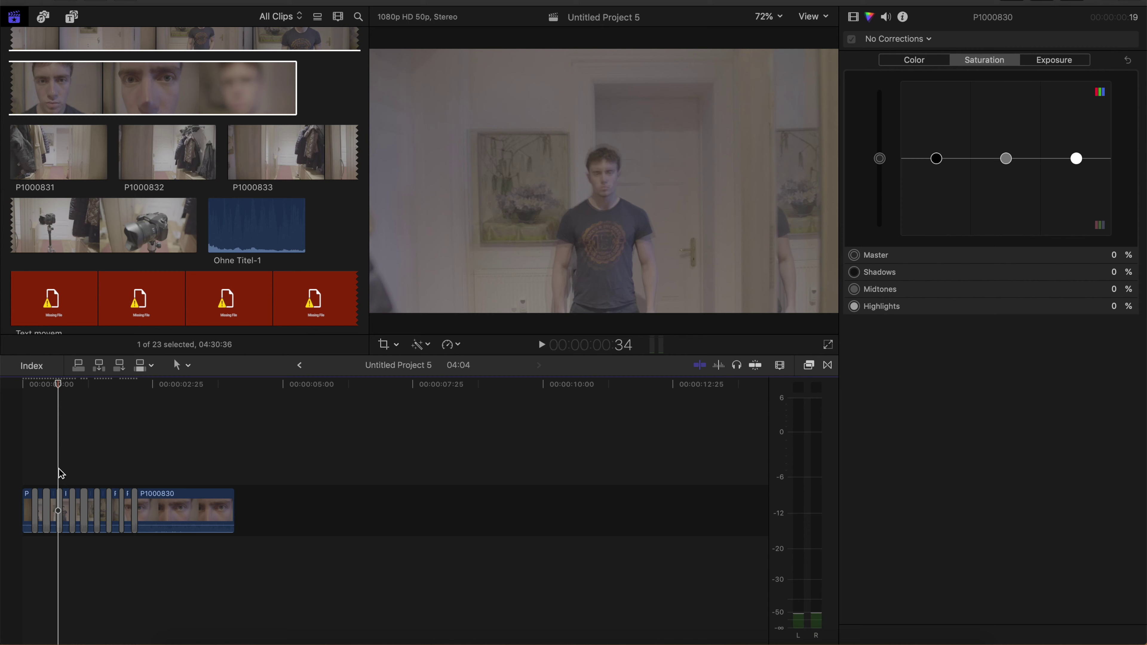
{"action": "key", "text": "space"}
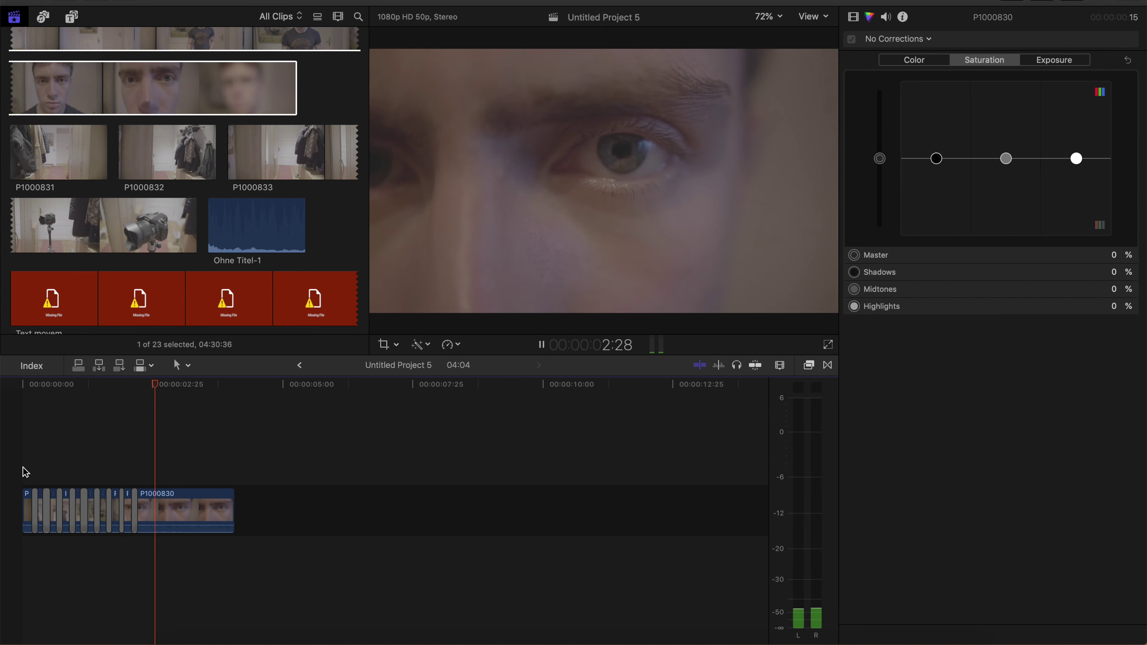
{"action": "key", "text": "space"}
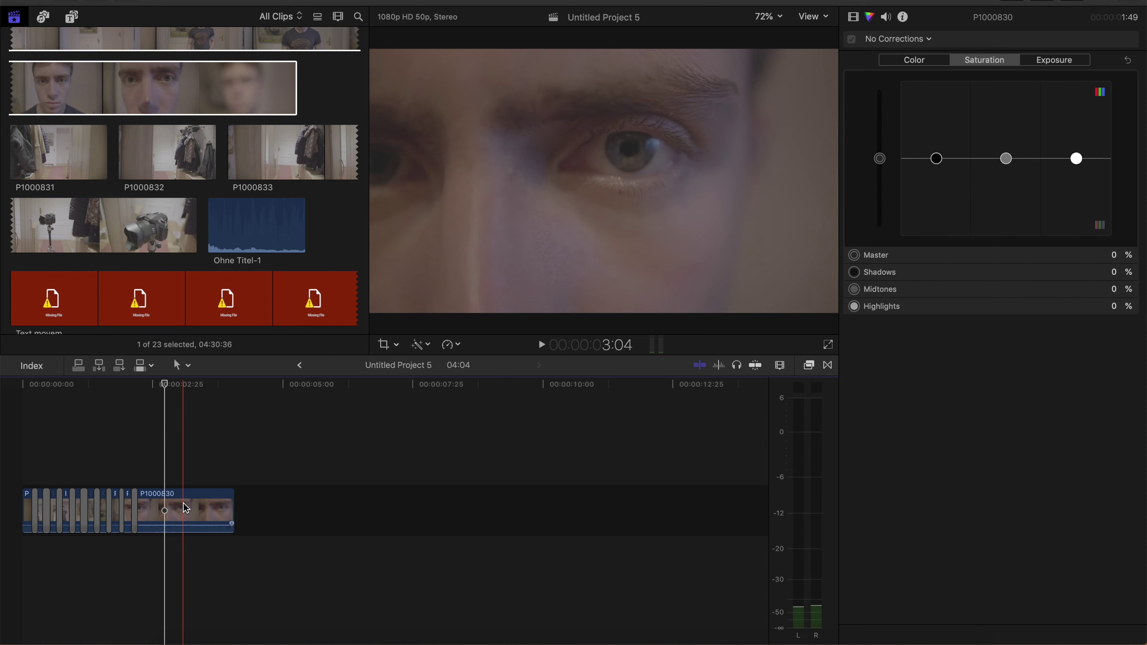
Step: Slow the final close-up clip to 50% speed
{"action": "left_click", "coordinate": [180, 517]}
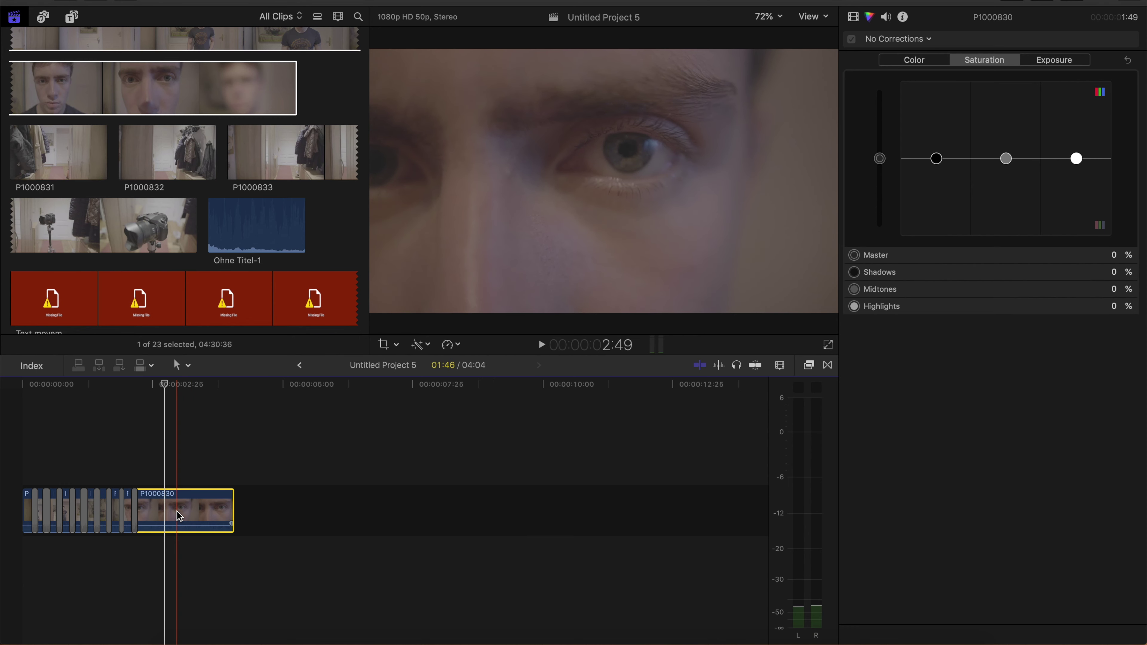
{"action": "left_click", "coordinate": [452, 346]}
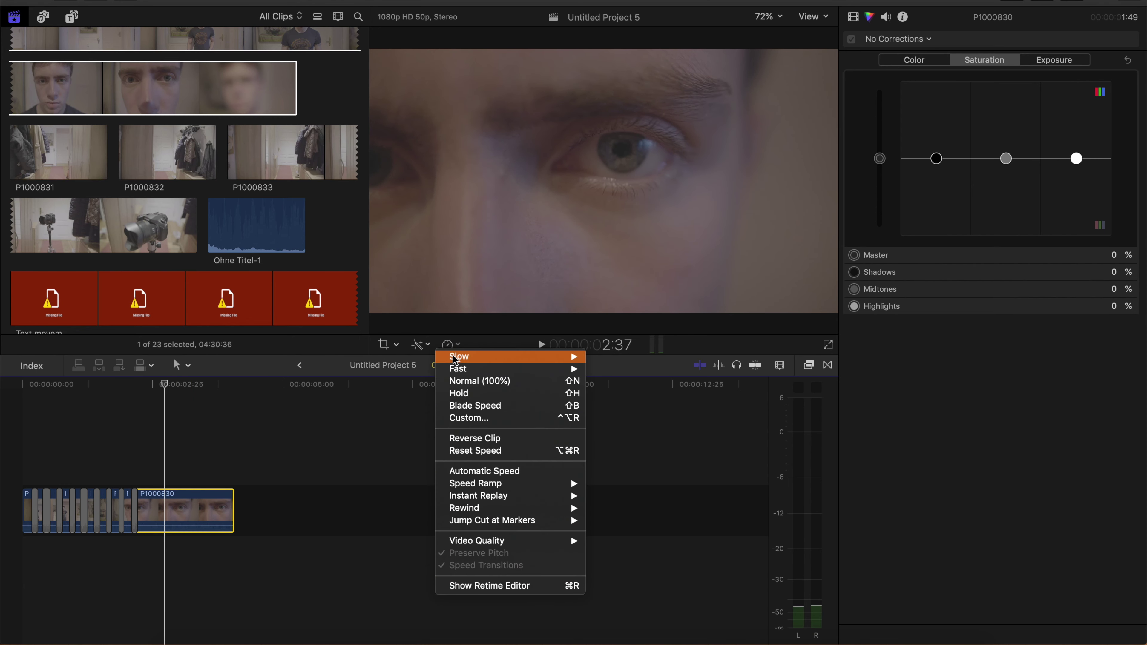
{"action": "mouse_move", "coordinate": [456, 359]}
{"action": "left_click", "coordinate": [605, 360]}
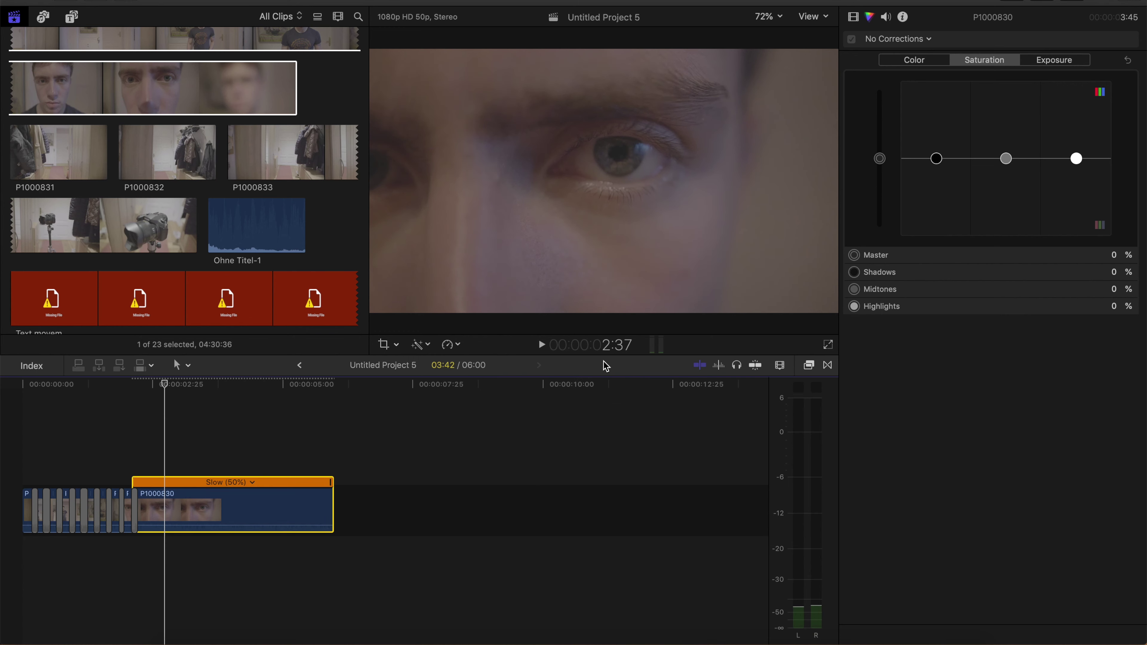
{"action": "key", "text": "super+equal"}
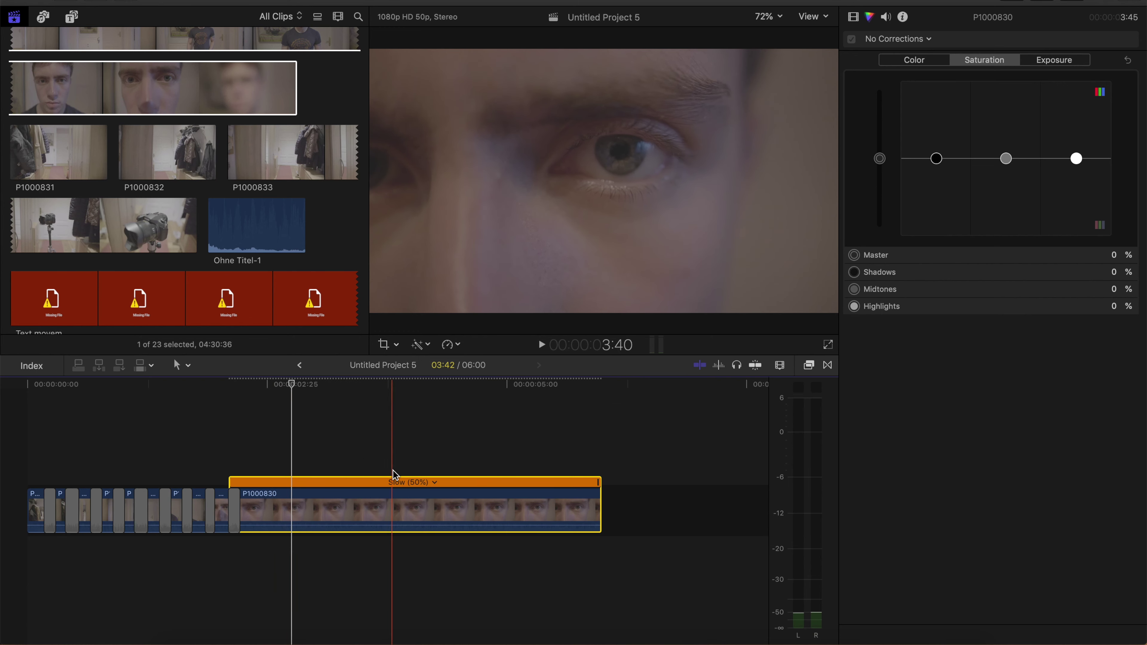
Step: Shrink the final clip's Ken Burns end frame and center it tightly on the eye
{"action": "left_click", "coordinate": [384, 344]}
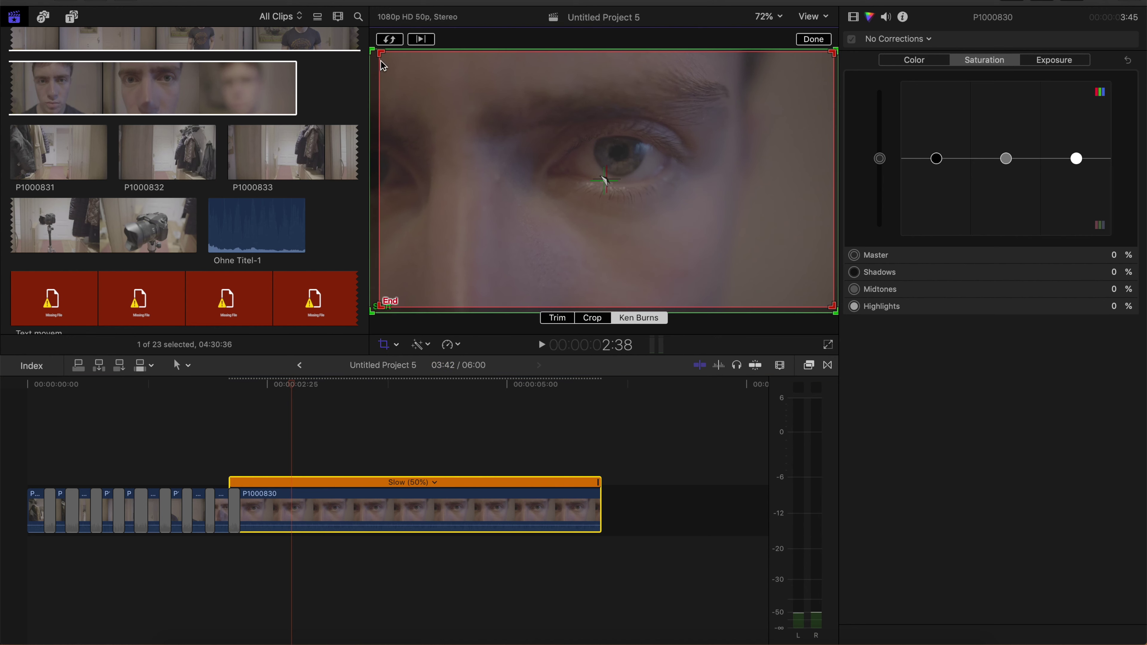
{"action": "left_click_drag", "start_coordinate": [378, 53], "coordinate": [615, 229]}
{"action": "left_click_drag", "start_coordinate": [749, 252], "coordinate": [648, 167]}
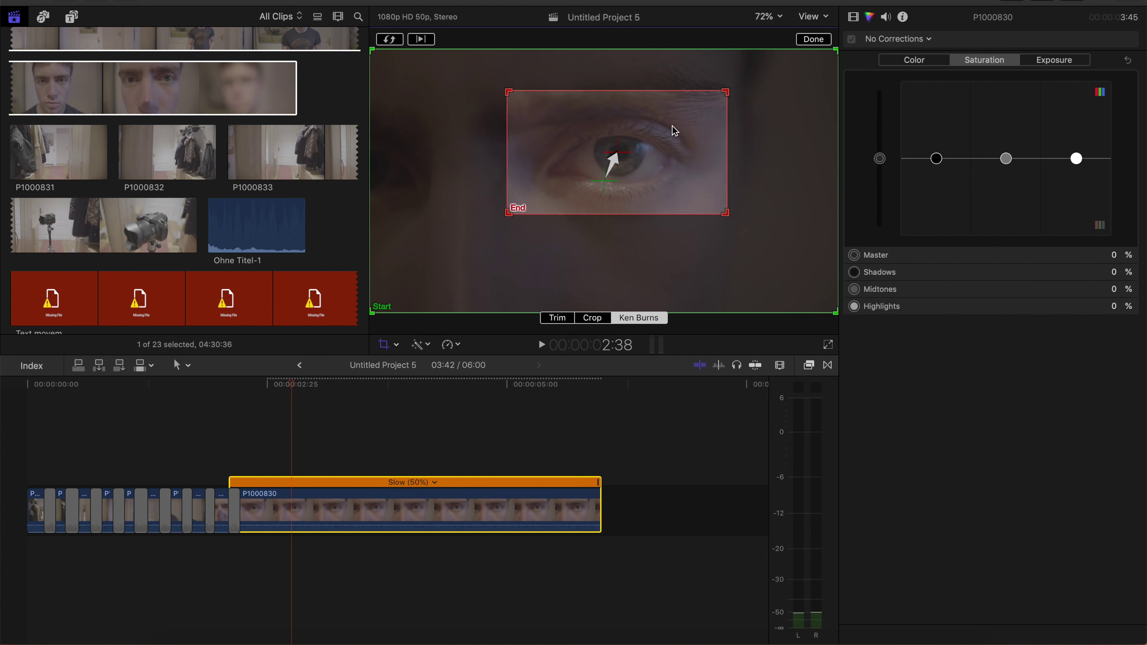
{"action": "left_click", "coordinate": [825, 38]}
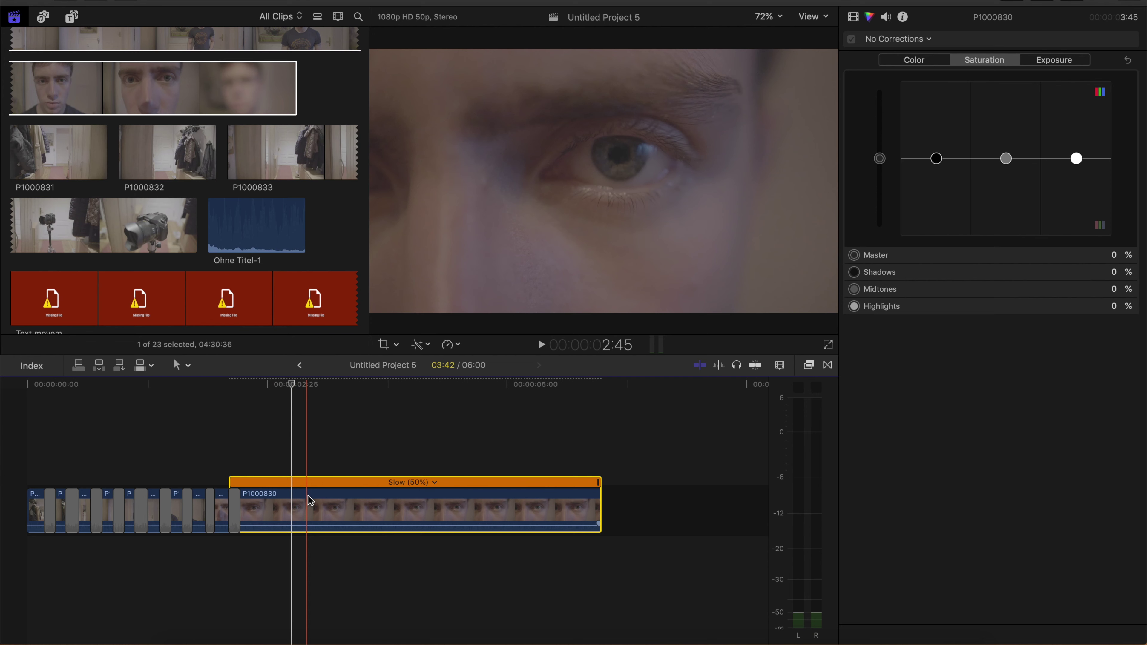
Step: Split the slowed final clip and make the second part's Ken Burns move continue from the previous end frame into a tight frame on the iris
{"action": "key", "text": "super+b"}
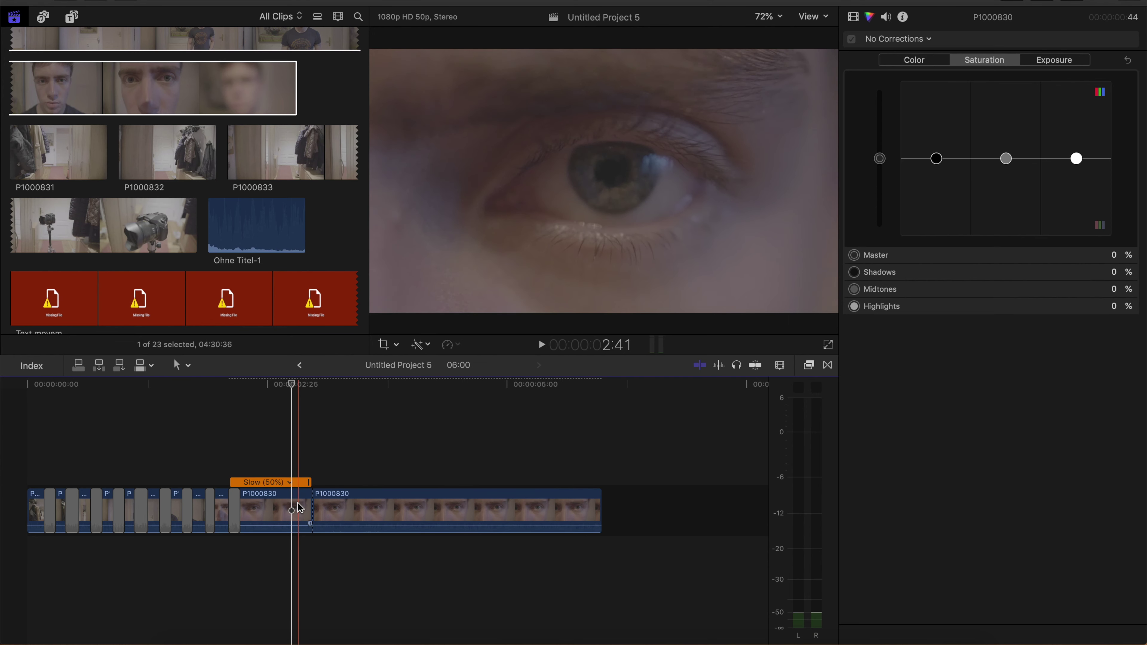
{"action": "left_click", "coordinate": [339, 471]}
{"action": "left_click", "coordinate": [347, 505]}
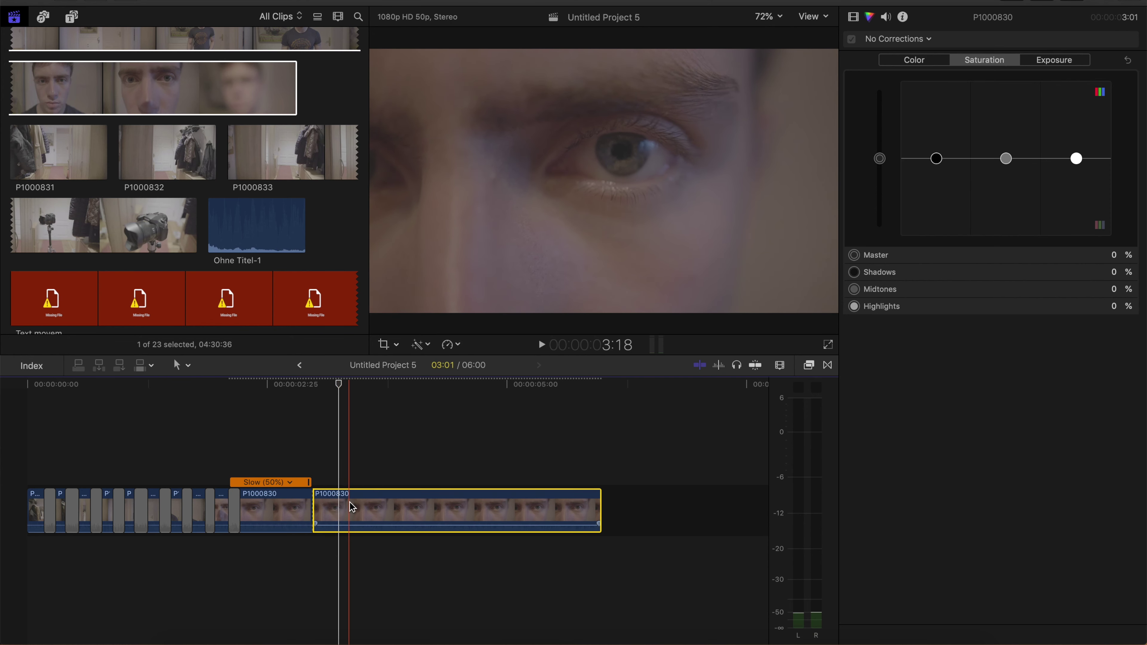
{"action": "left_click", "coordinate": [386, 350]}
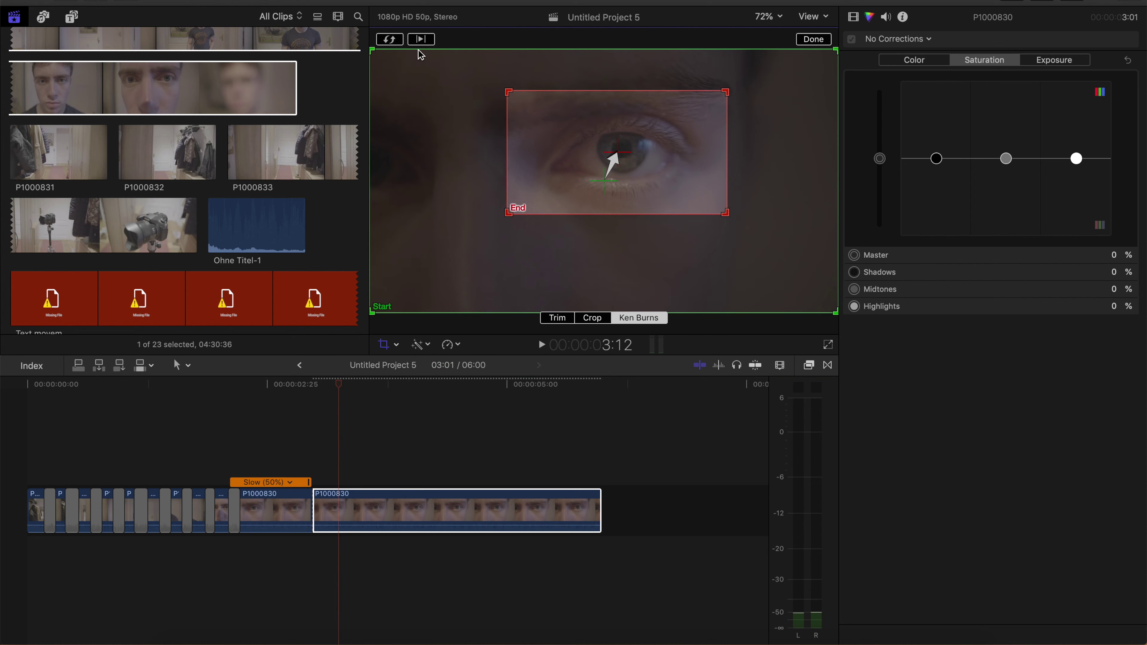
{"action": "left_click", "coordinate": [400, 40]}
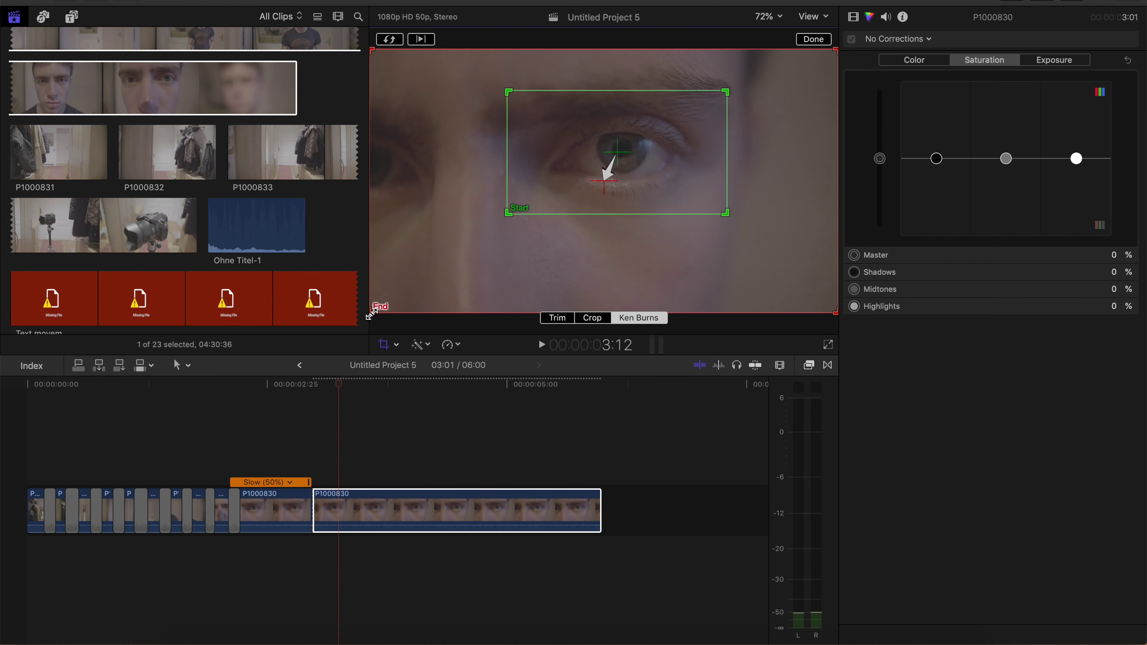
{"action": "left_click_drag", "start_coordinate": [371, 311], "coordinate": [620, 152]}
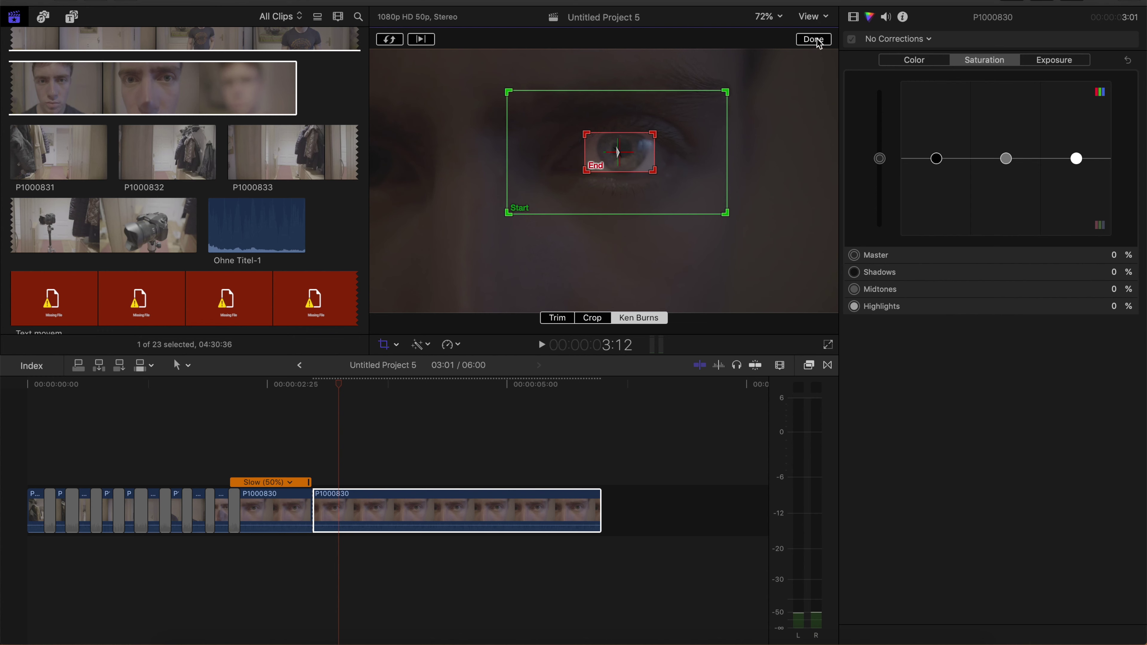
{"action": "left_click", "coordinate": [813, 39]}
Step: Trim the final eye clip to 1:12 and recenter its Ken Burns end frame on the pupil
{"action": "left_click", "coordinate": [598, 511]}
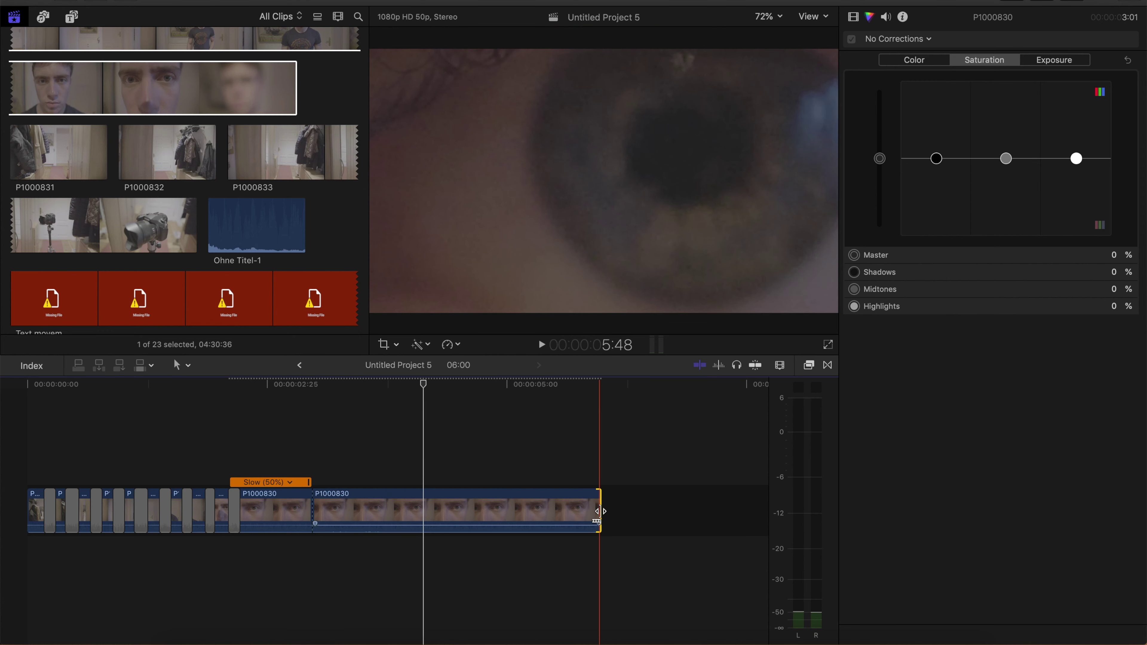
{"action": "left_click_drag", "start_coordinate": [599, 511], "coordinate": [428, 515]}
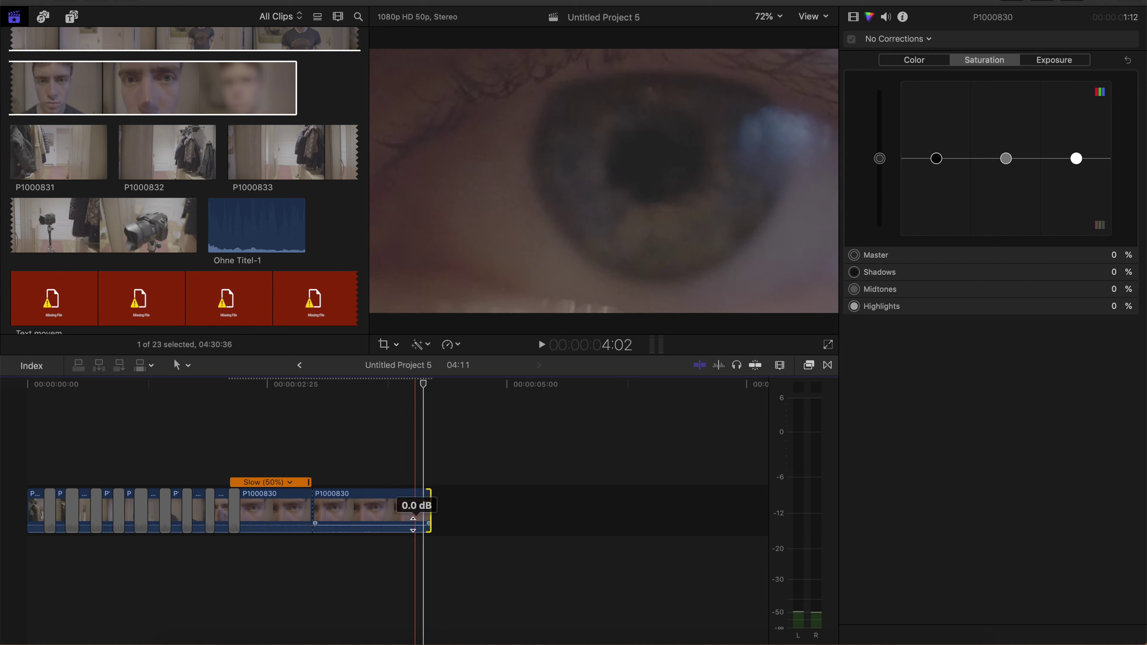
{"action": "left_click", "coordinate": [334, 521]}
{"action": "left_click", "coordinate": [384, 344]}
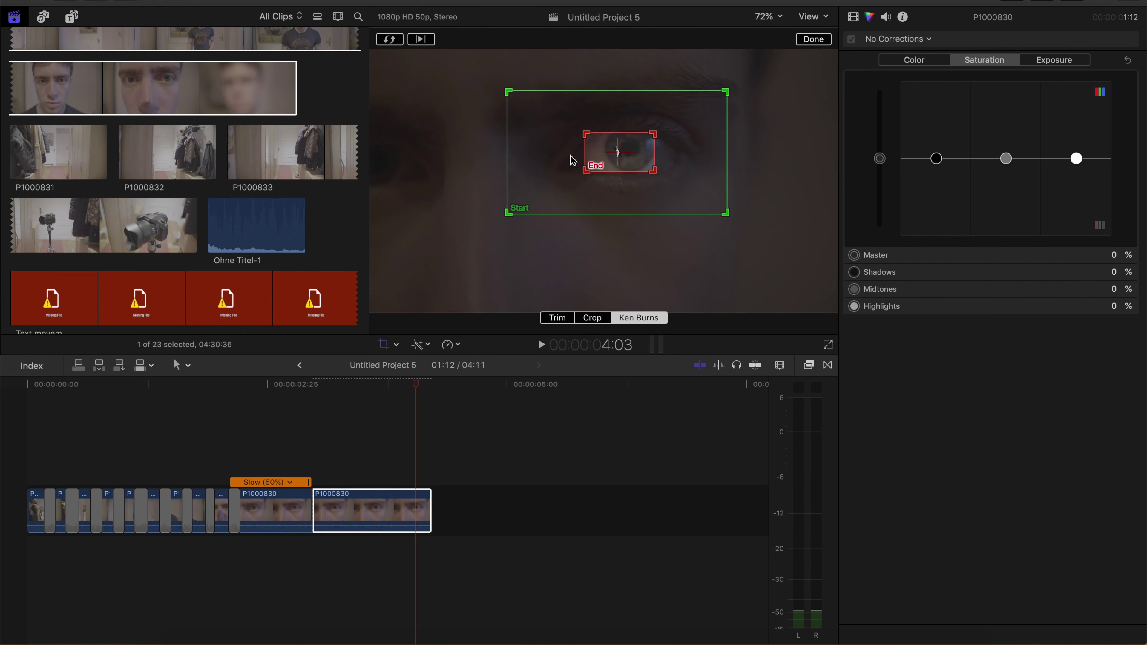
{"action": "left_click_drag", "start_coordinate": [616, 150], "coordinate": [635, 146]}
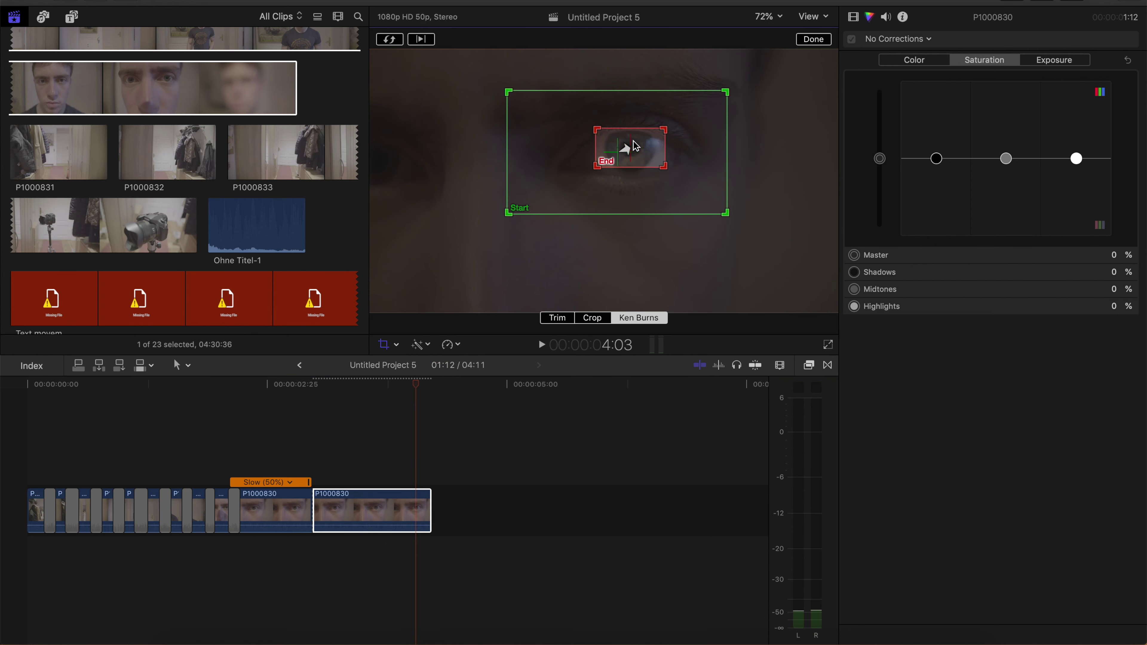
{"action": "left_click", "coordinate": [821, 41]}
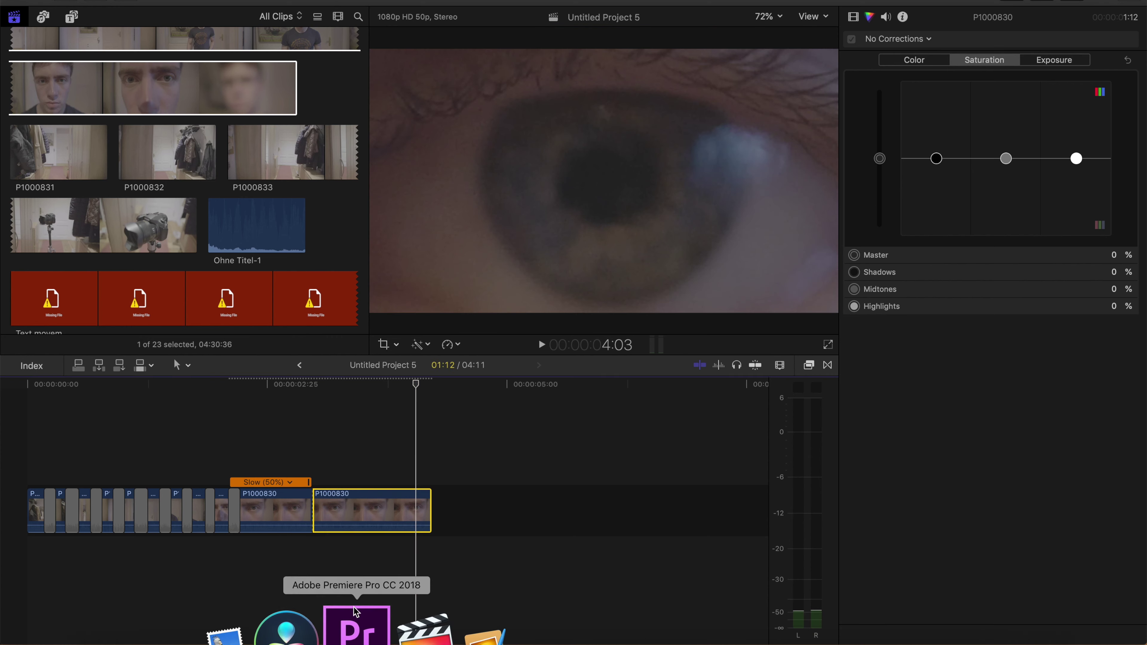
Step: Play the last cut, and raise the slowed clip before it to 70% speed
{"action": "key", "text": "space"}
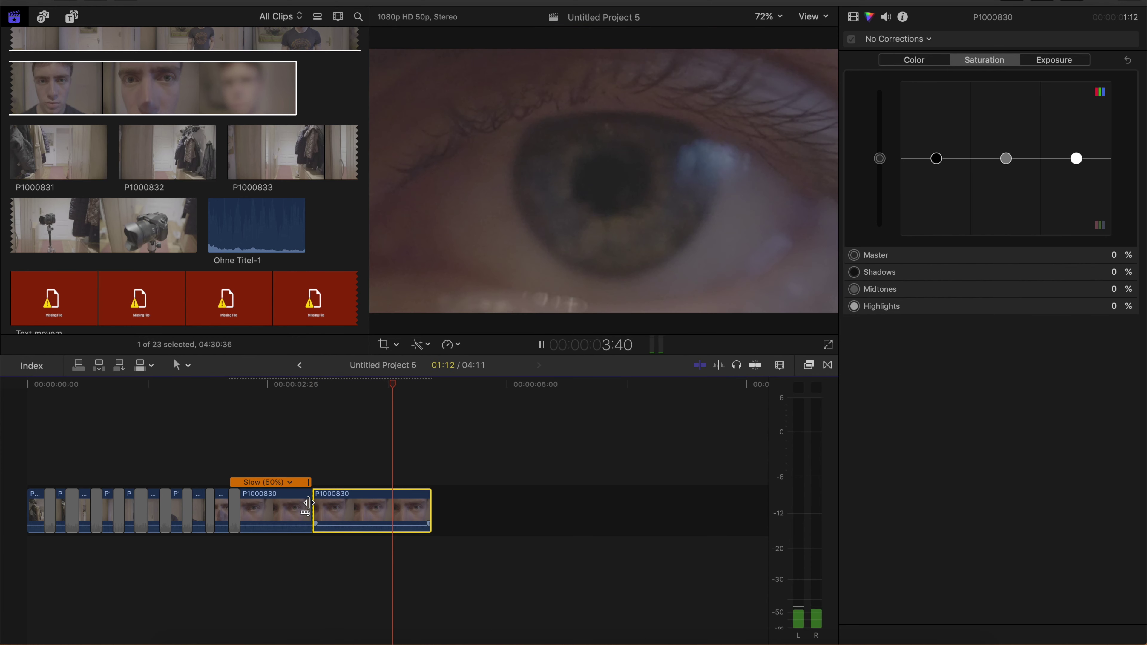
{"action": "key", "text": "space"}
{"action": "left_click", "coordinate": [277, 501]}
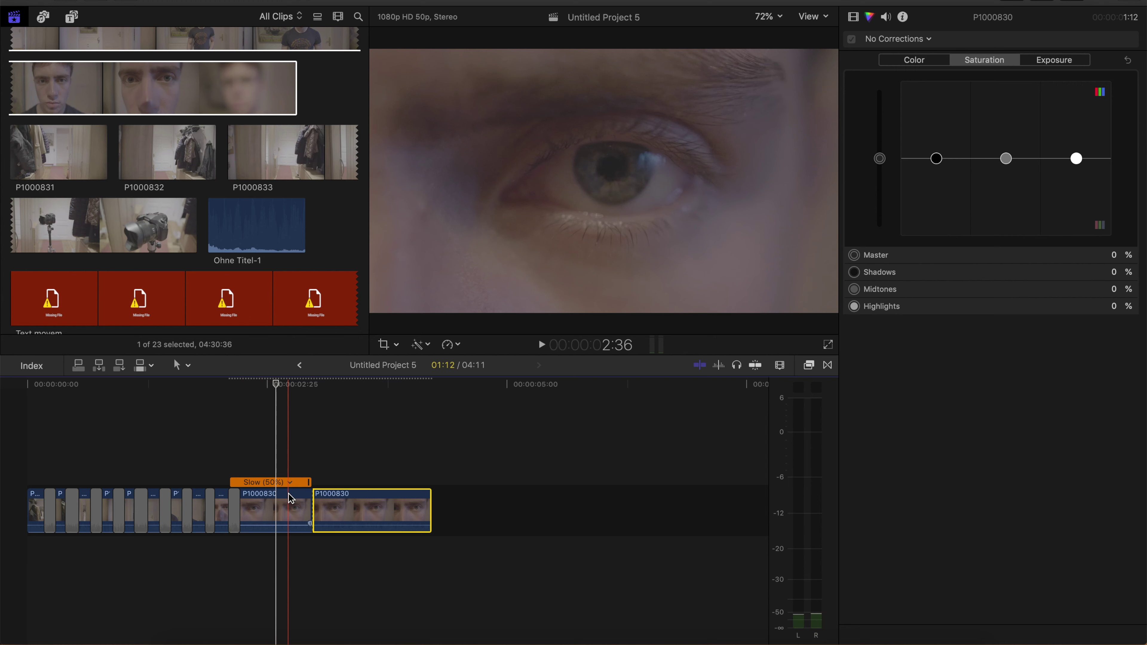
{"action": "left_click", "coordinate": [283, 500]}
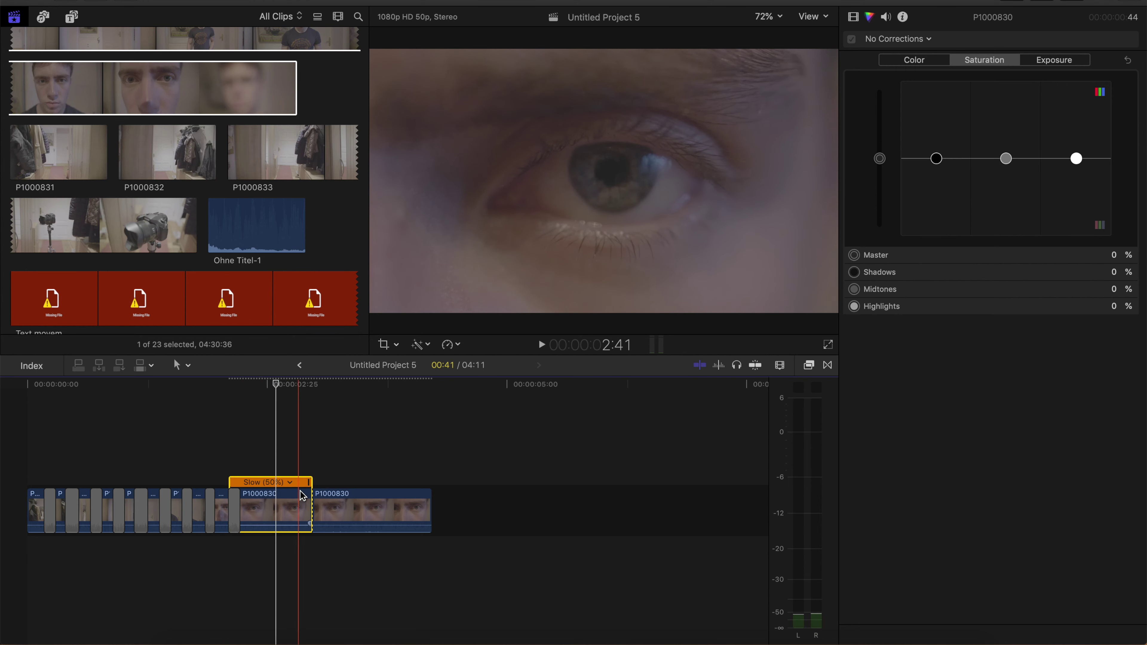
{"action": "mouse_move", "coordinate": [298, 484]}
{"action": "left_mouse_down"}
{"action": "mouse_move", "coordinate": [259, 486]}
{"action": "mouse_move", "coordinate": [288, 485]}
{"action": "left_mouse_up"}
Step: Play back the sequence from the beginning to review the zoom into the eye
{"action": "left_click", "coordinate": [29, 472]}
{"action": "key", "text": "space"}
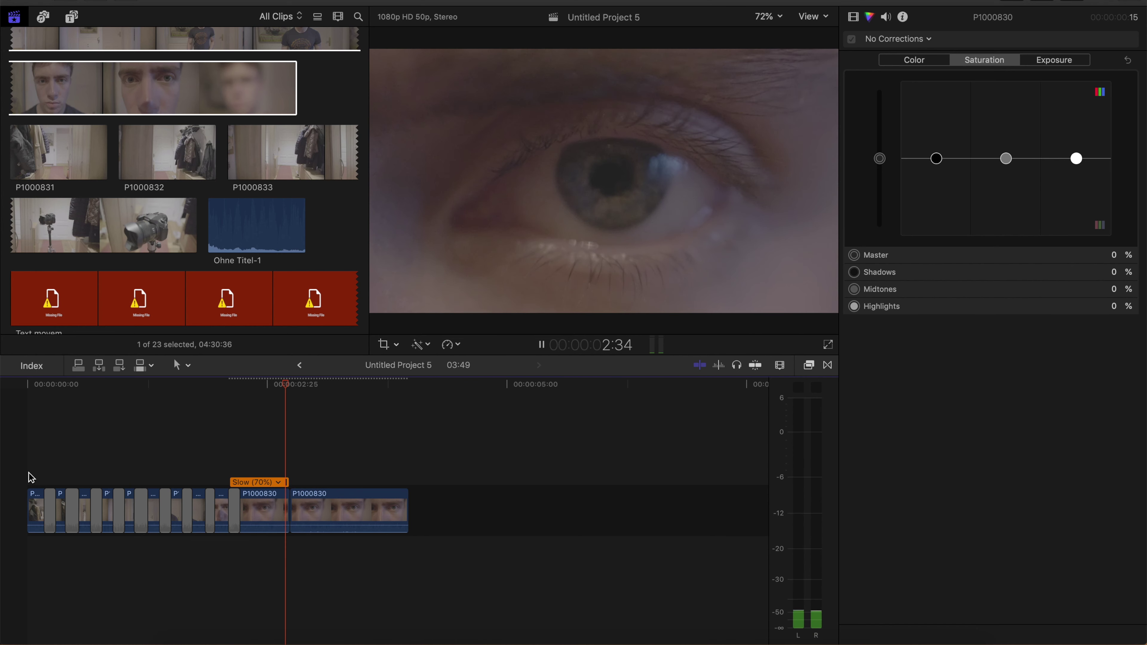
{"action": "key", "text": "space"}
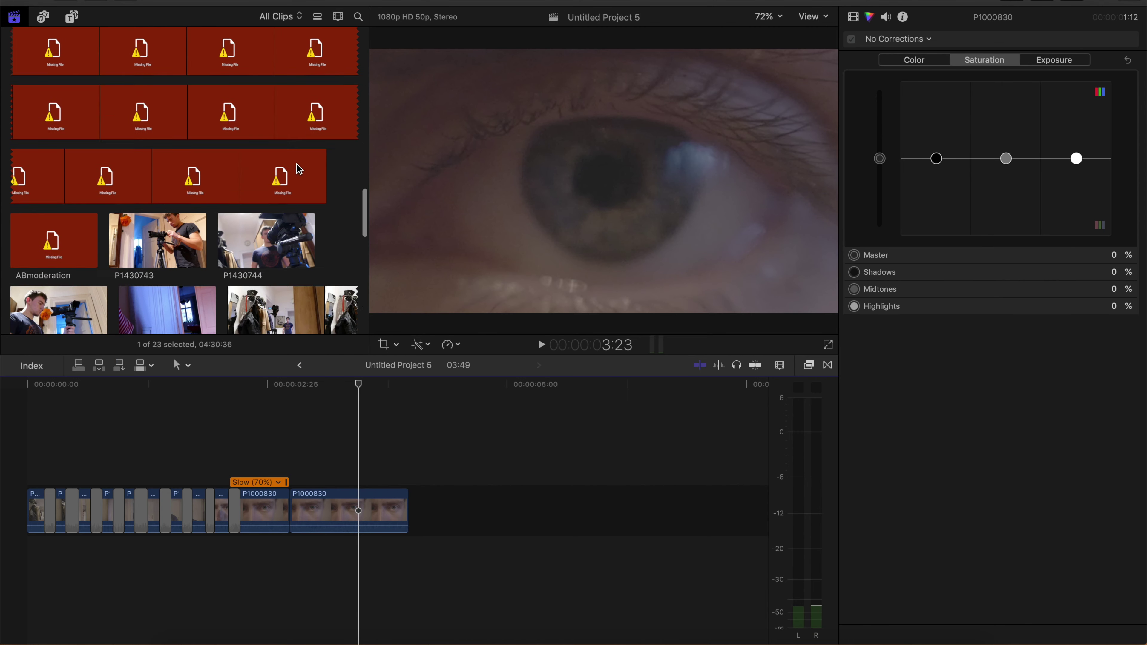
Step: Add a section of about 2 seconds from DJI_0051 beneath the final eye clip, overlapping its end
{"action": "left_click", "coordinate": [27, 281]}
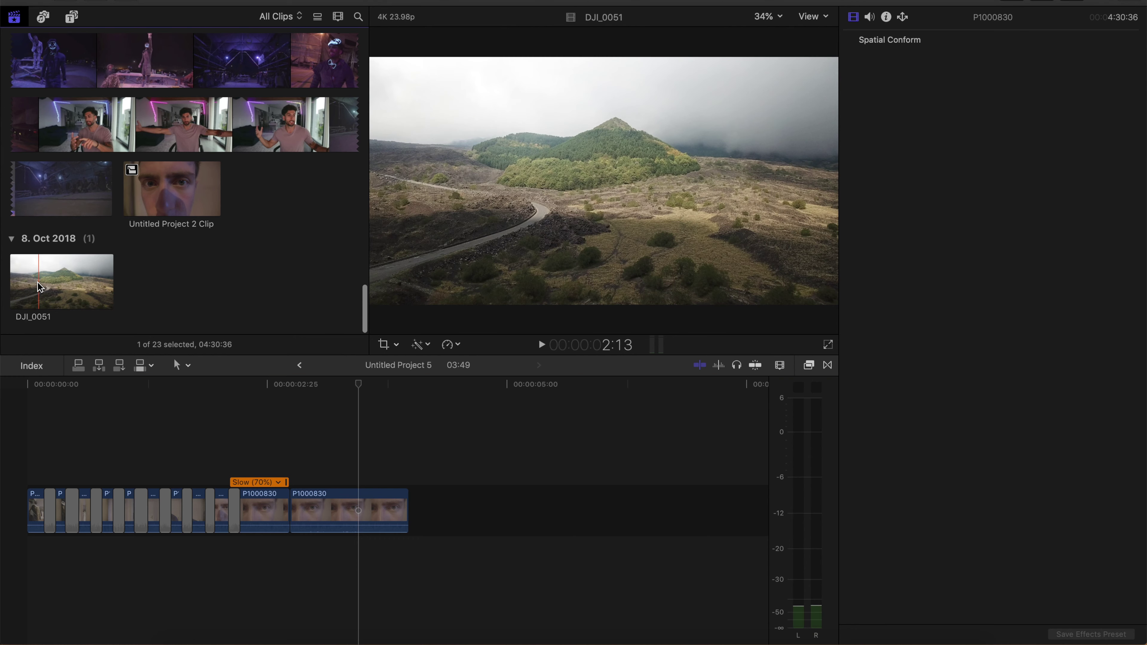
{"action": "left_click_drag", "start_coordinate": [25, 280], "coordinate": [403, 566]}
{"action": "key", "text": "super+6"}
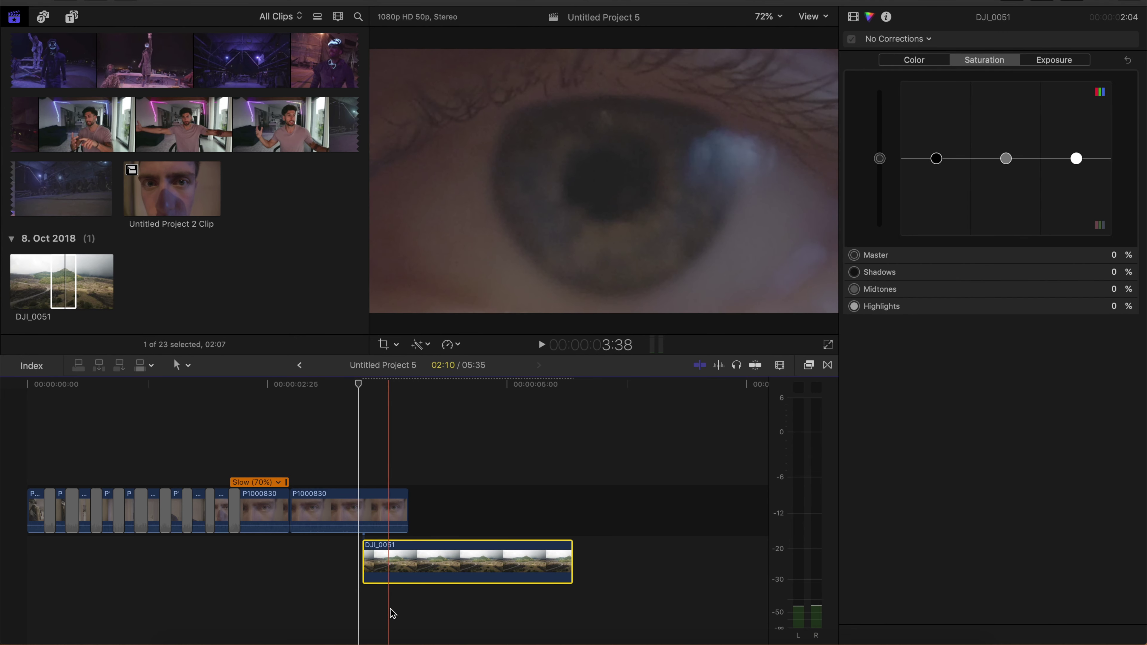
{"action": "left_click", "coordinate": [397, 567]}
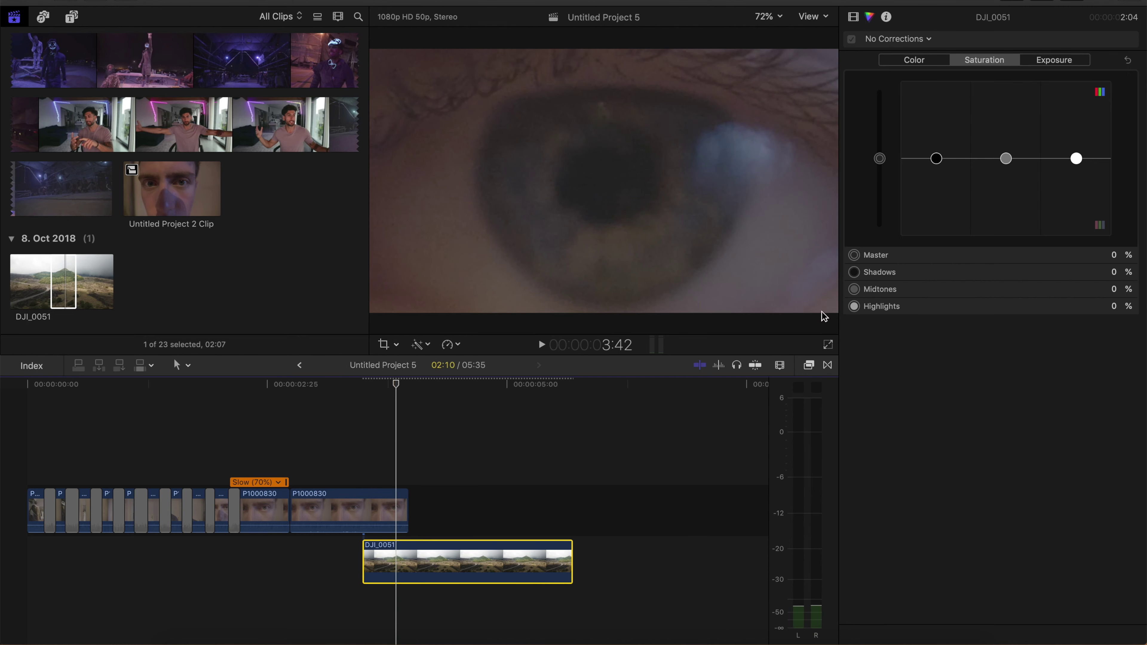
Step: Find the Luma Keyer effect and apply it to the final eye clip
{"action": "key", "text": "super+5"}
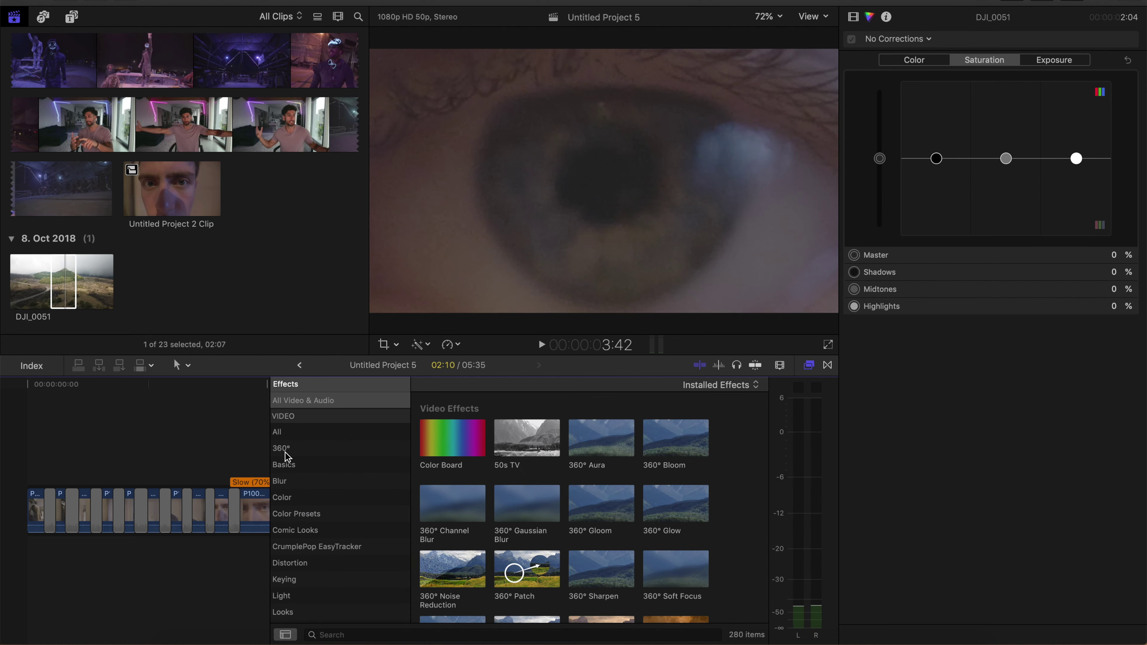
{"action": "left_click", "coordinate": [429, 634]}
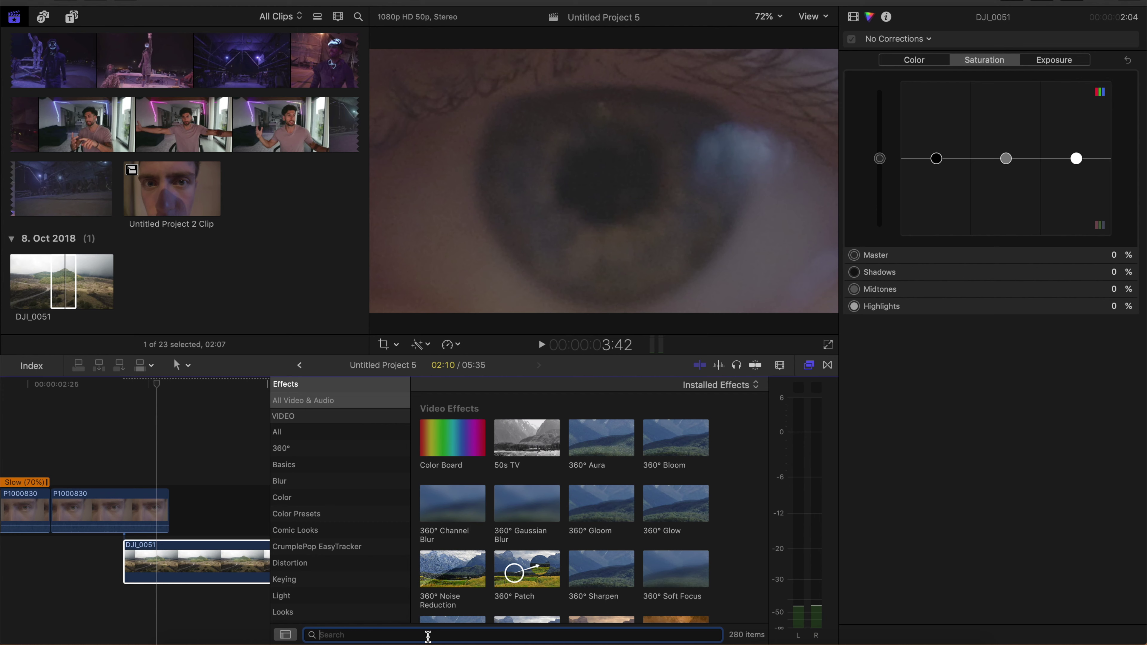
{"action": "type", "text": "luma keyer"}
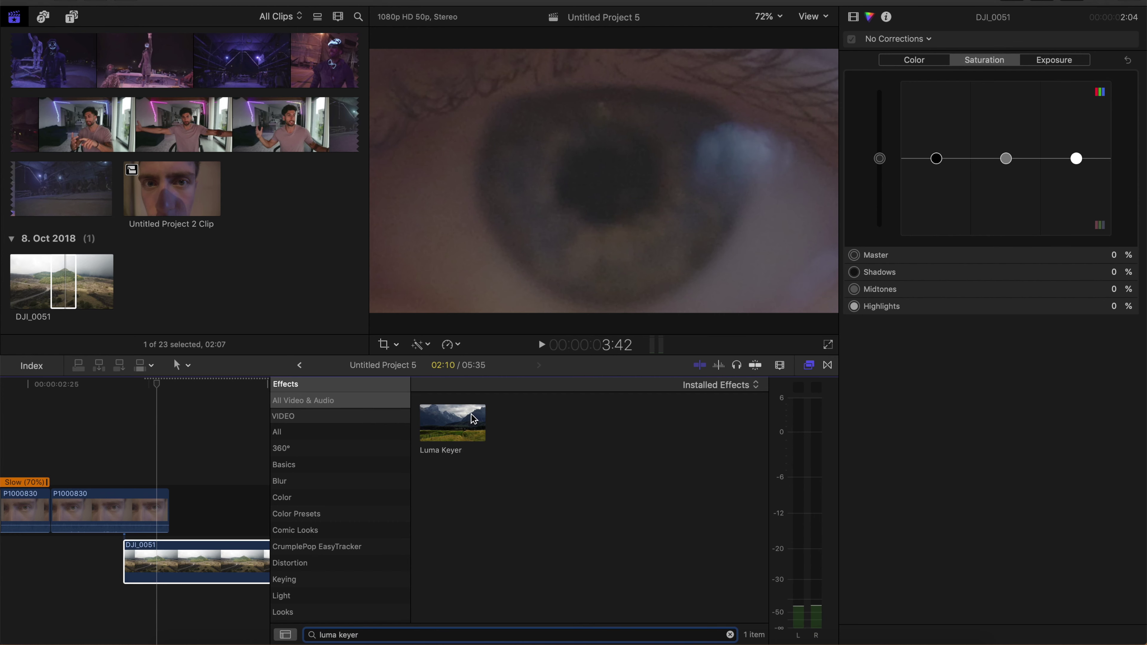
{"action": "left_click_drag", "start_coordinate": [473, 419], "coordinate": [148, 503]}
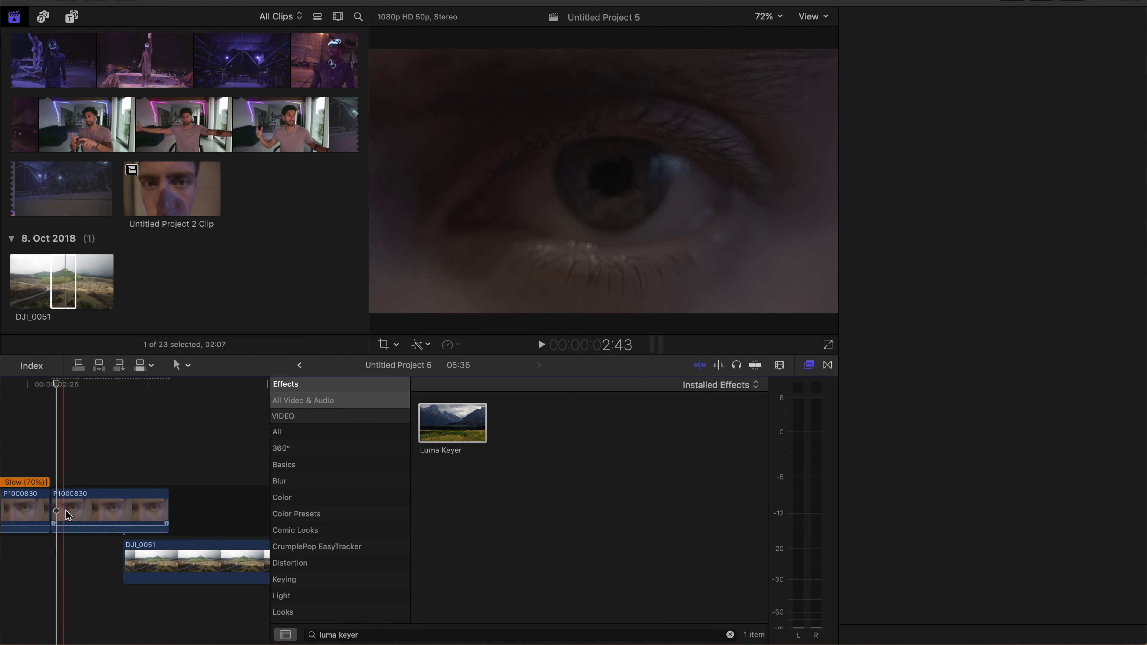
Step: Adjust the active Luma Keyer's luma range on the final eye clip so that the eye is fully opaque
{"action": "left_click", "coordinate": [68, 515]}
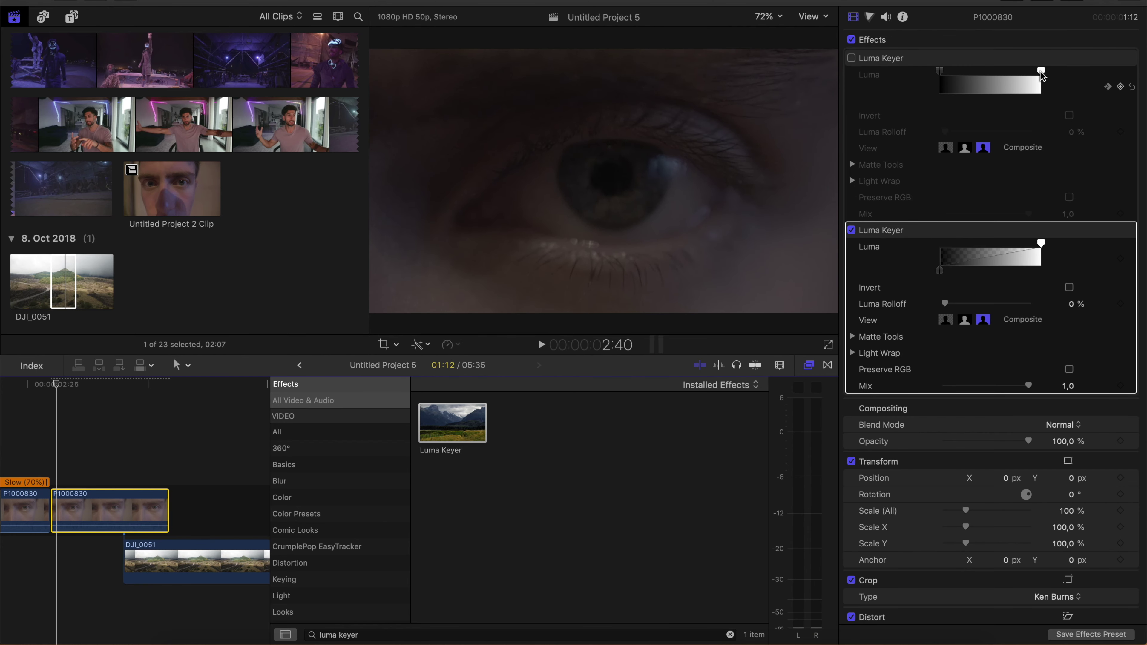
{"action": "left_click", "coordinate": [156, 469]}
{"action": "left_click", "coordinate": [157, 494]}
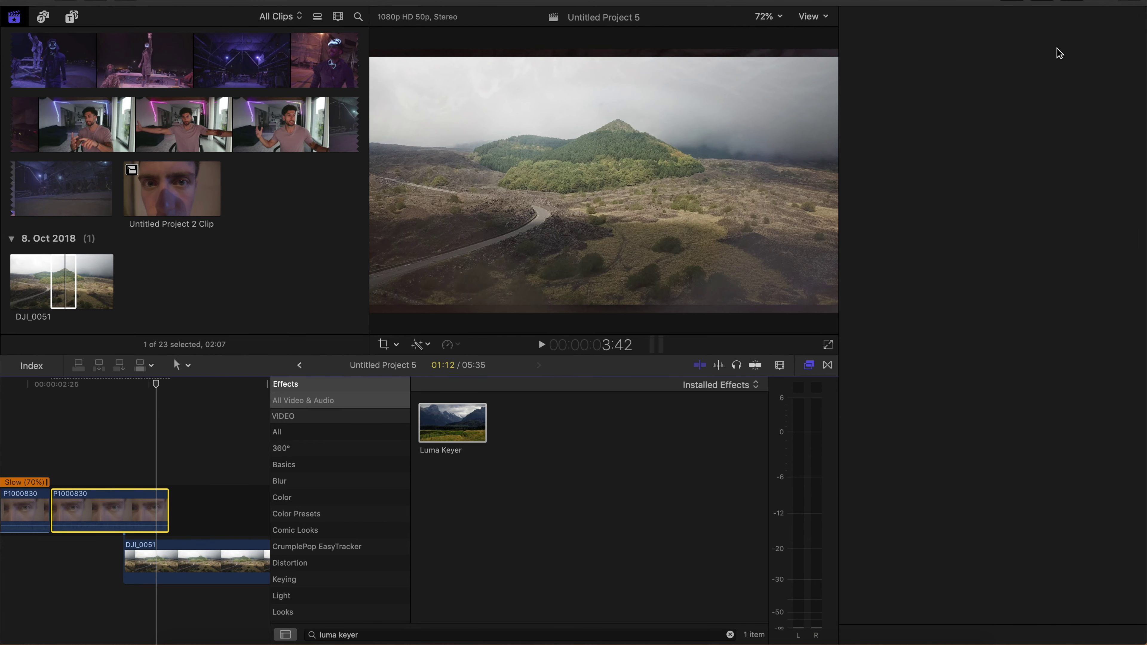
{"action": "left_click", "coordinate": [1075, 58]}
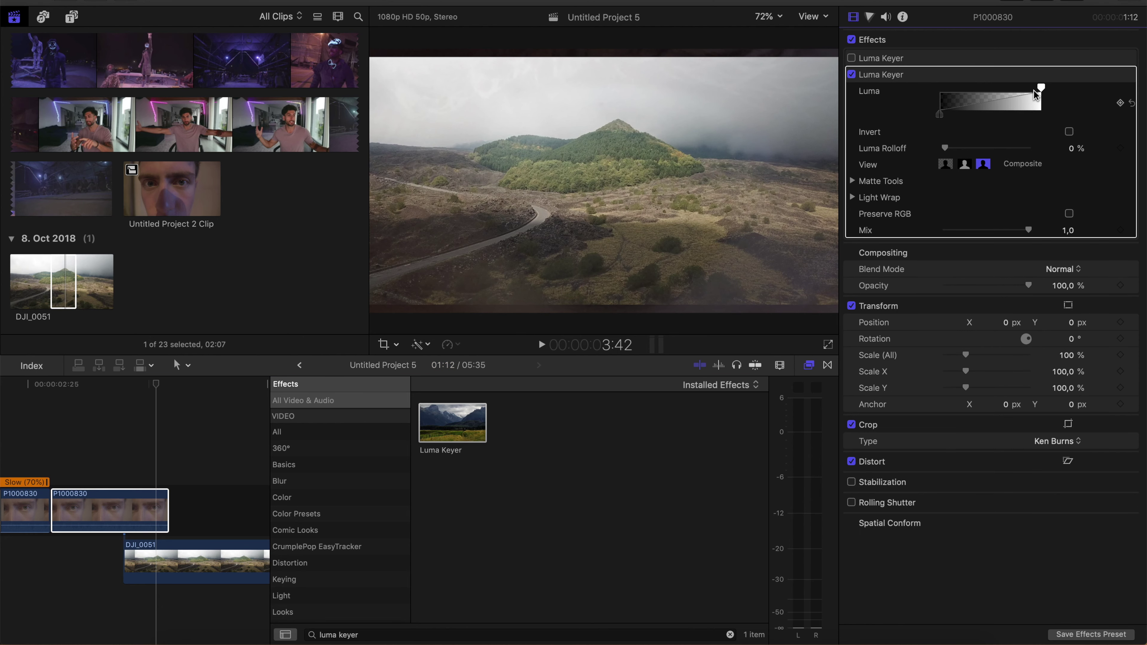
{"action": "left_click_drag", "start_coordinate": [1041, 88], "coordinate": [937, 91]}
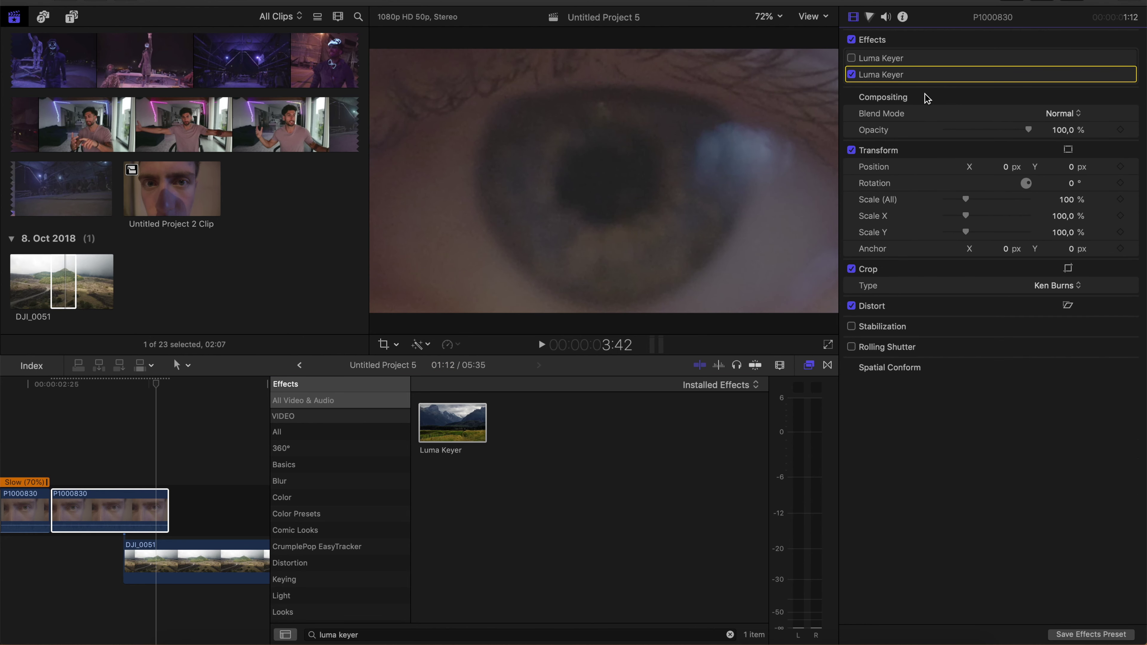
Step: Add a Luma keyframe to the active Luma Keyer at the start of the final eye clip
{"action": "left_click", "coordinate": [1112, 75]}
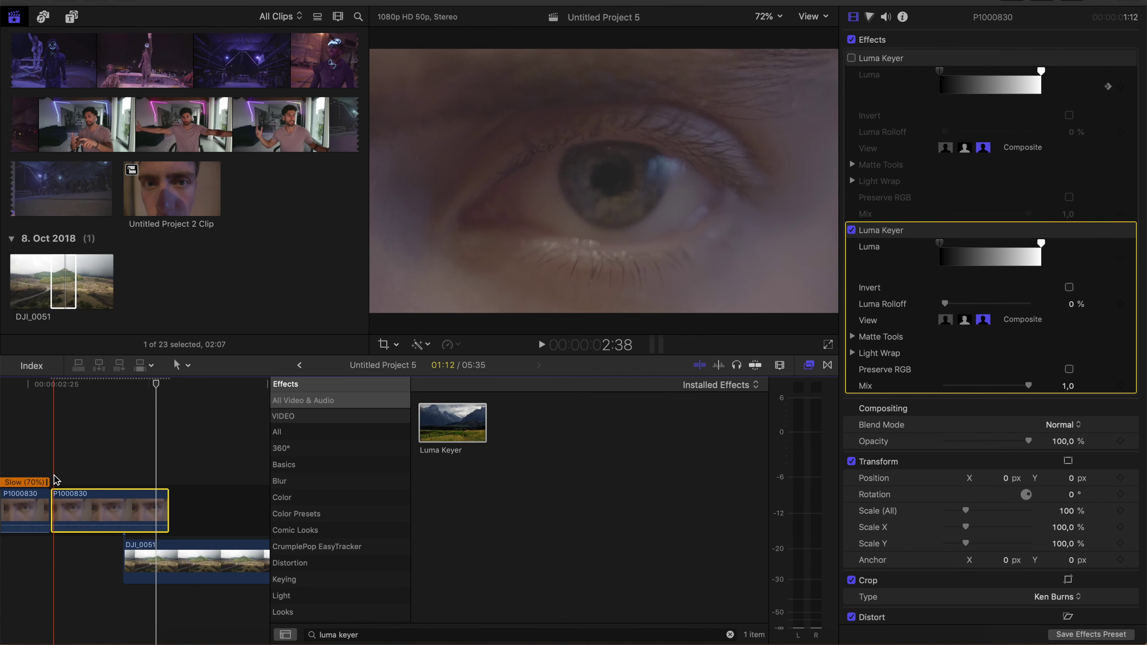
{"action": "left_click", "coordinate": [56, 481]}
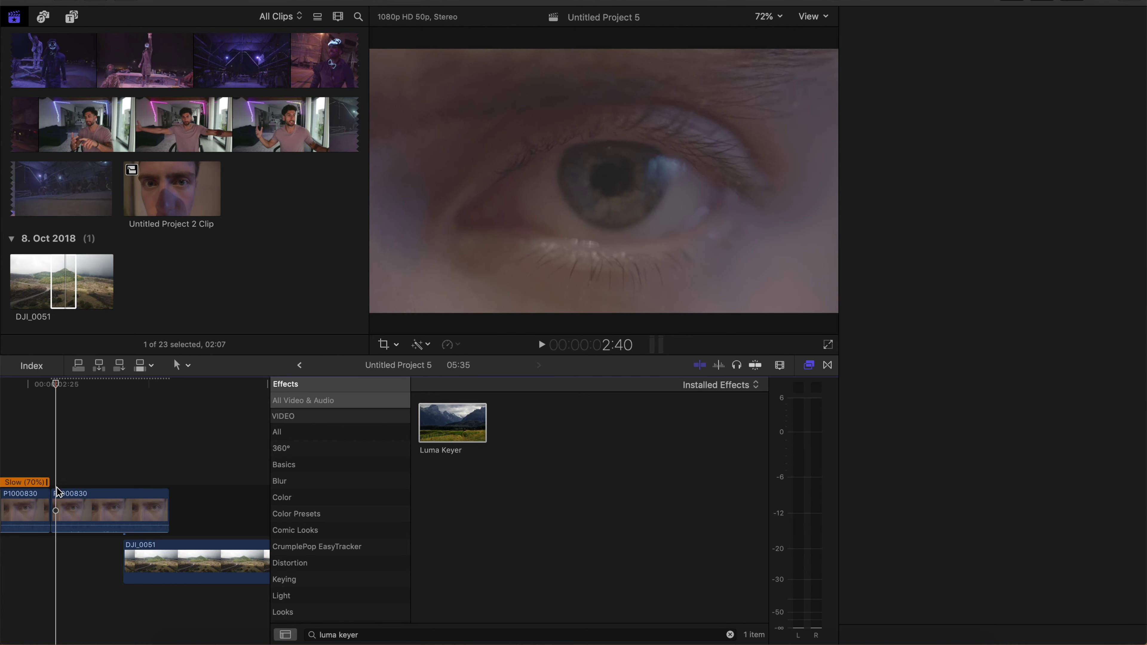
{"action": "left_click", "coordinate": [59, 502]}
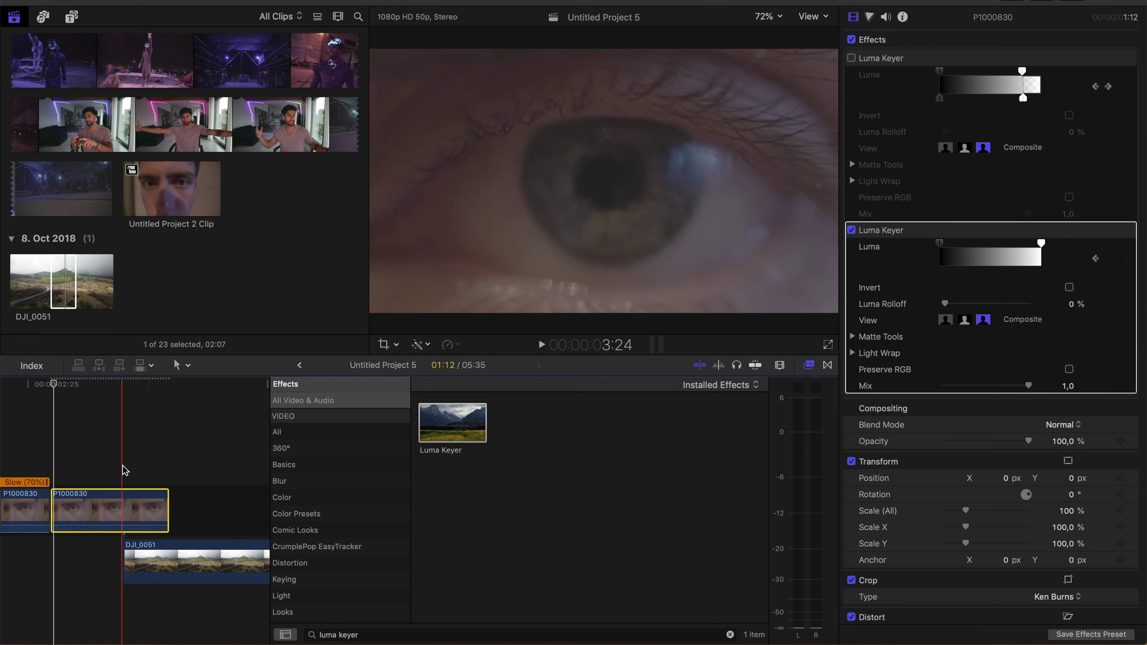
Step: At 3:29, lower the Luma Keyer's white handle to make the bright tones of the eye clip transparent
{"action": "left_click", "coordinate": [130, 470]}
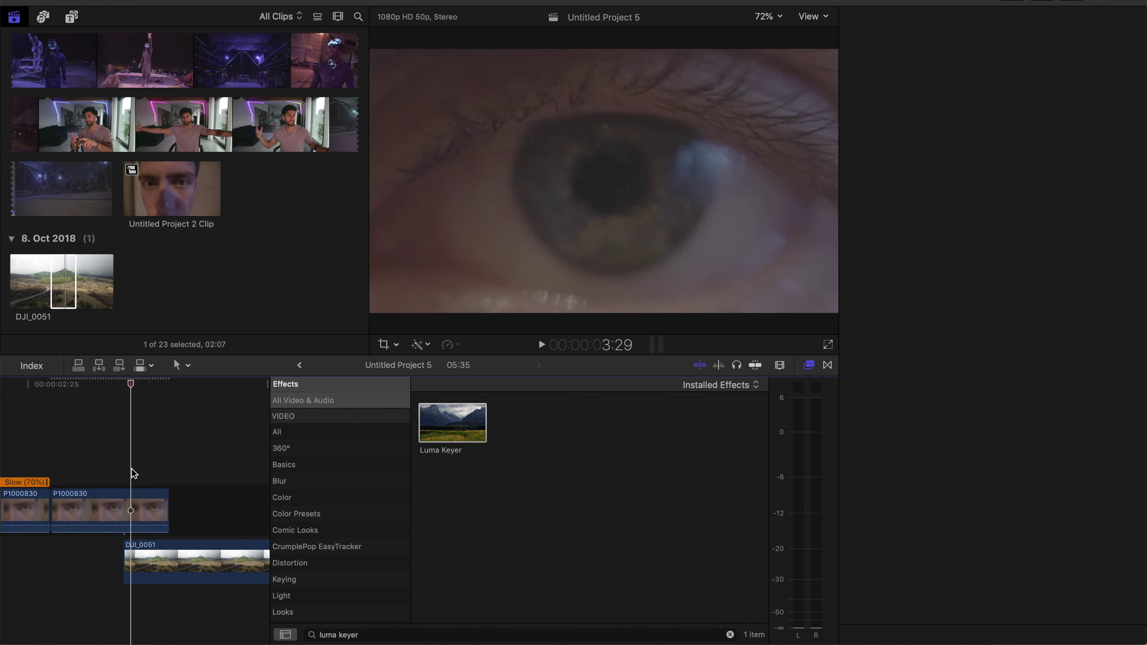
{"action": "left_click", "coordinate": [111, 519]}
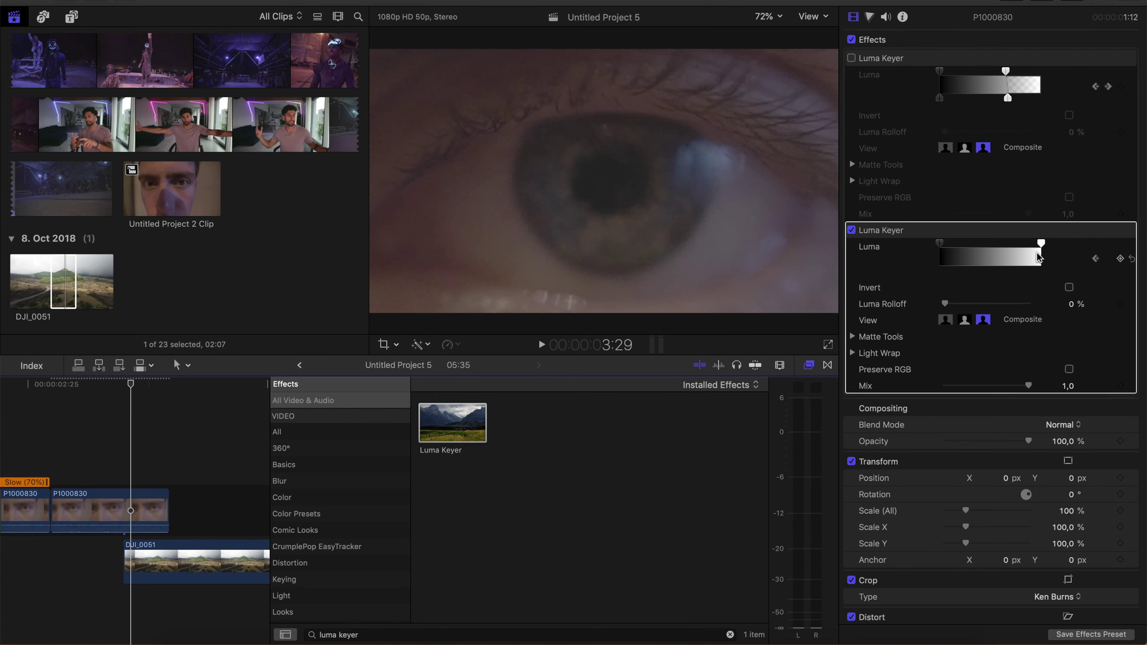
{"action": "left_click_drag", "start_coordinate": [1041, 246], "coordinate": [940, 263]}
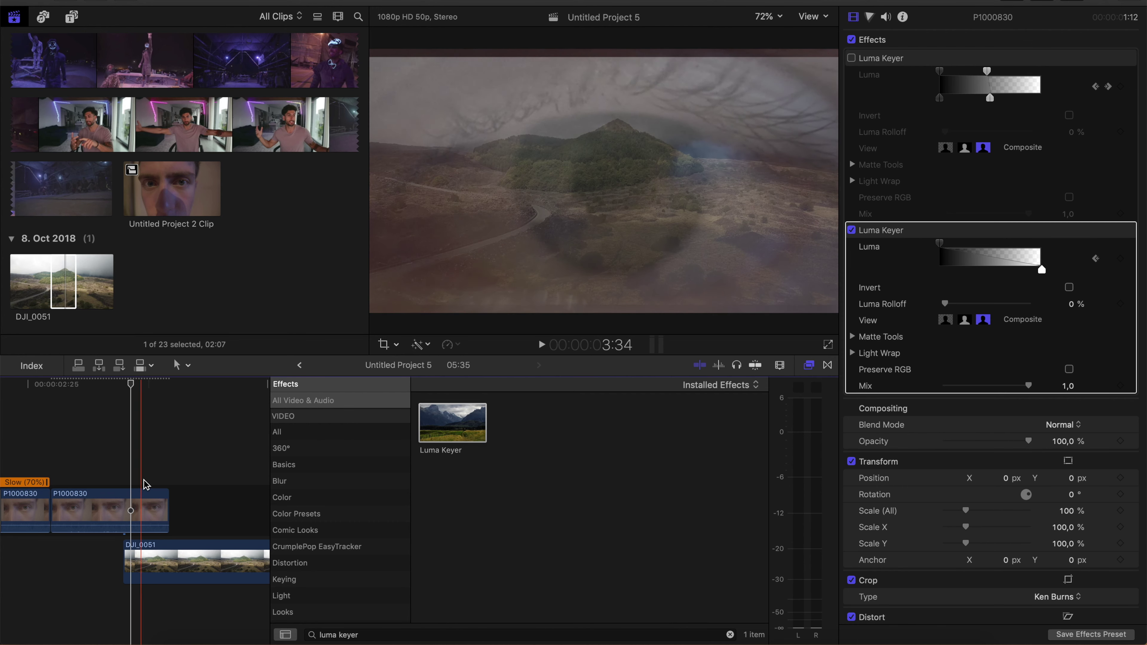
Step: Near the end of the eye clip, at 3:47, move the Luma Keyer's white handle to the dark end of the gradient
{"action": "left_click", "coordinate": [167, 476]}
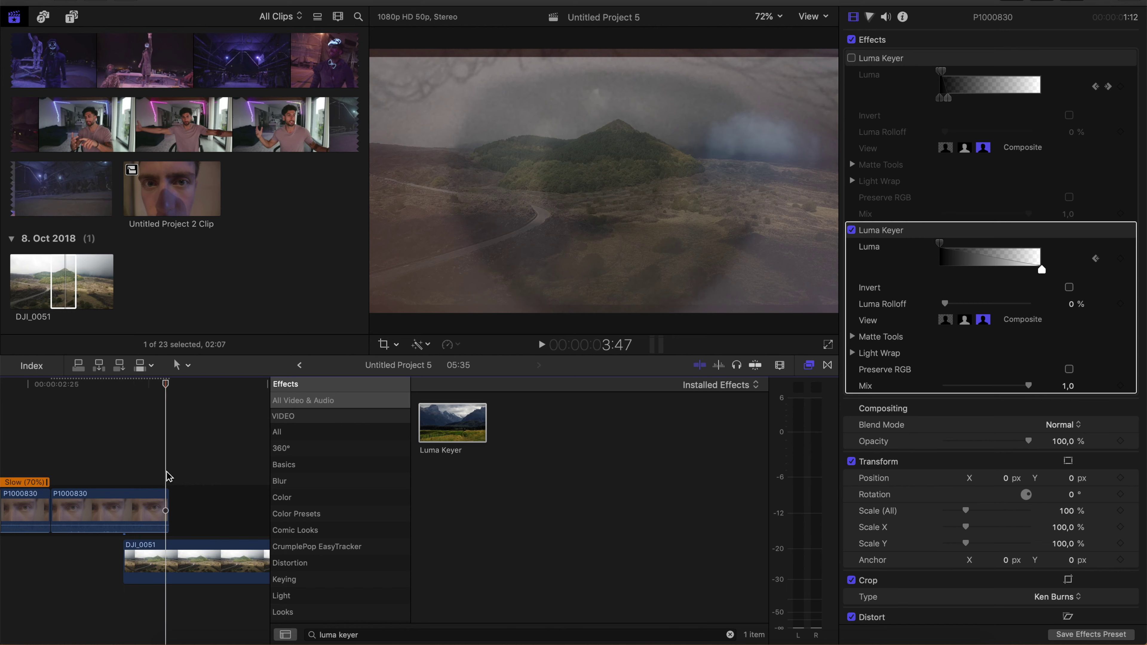
{"action": "left_click", "coordinate": [158, 510]}
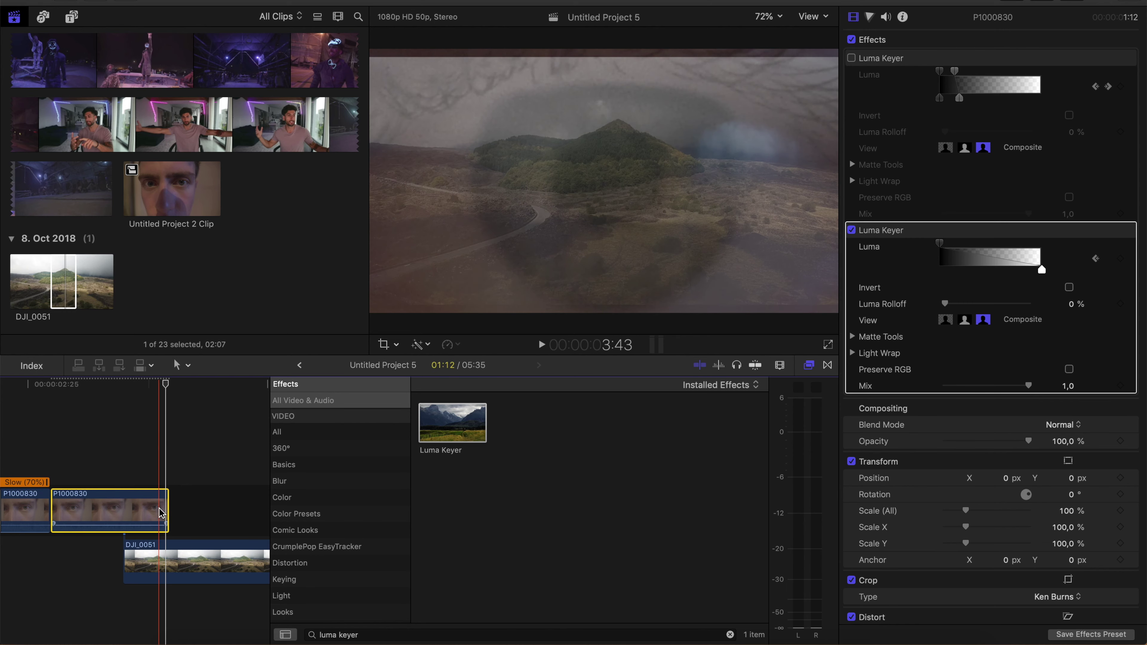
{"action": "left_click_drag", "start_coordinate": [1043, 273], "coordinate": [943, 271]}
Step: Shift DJI_0051 to start at the cut before the final eye clip, and play back the transition
{"action": "left_click_drag", "start_coordinate": [166, 564], "coordinate": [94, 571]}
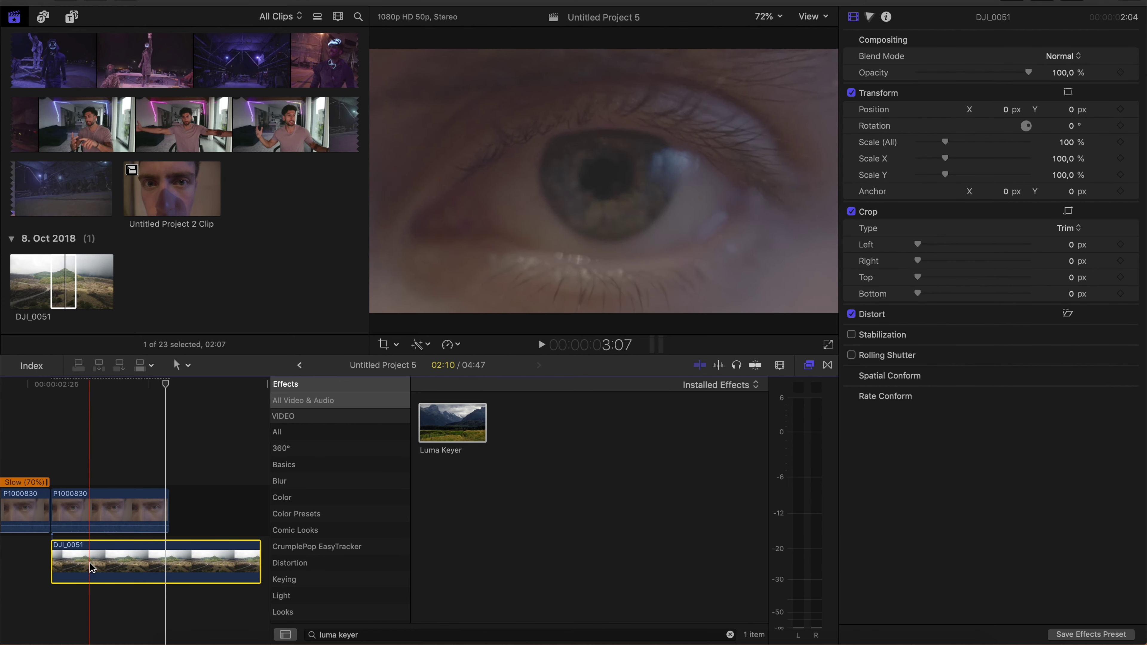
{"action": "key", "text": "space"}
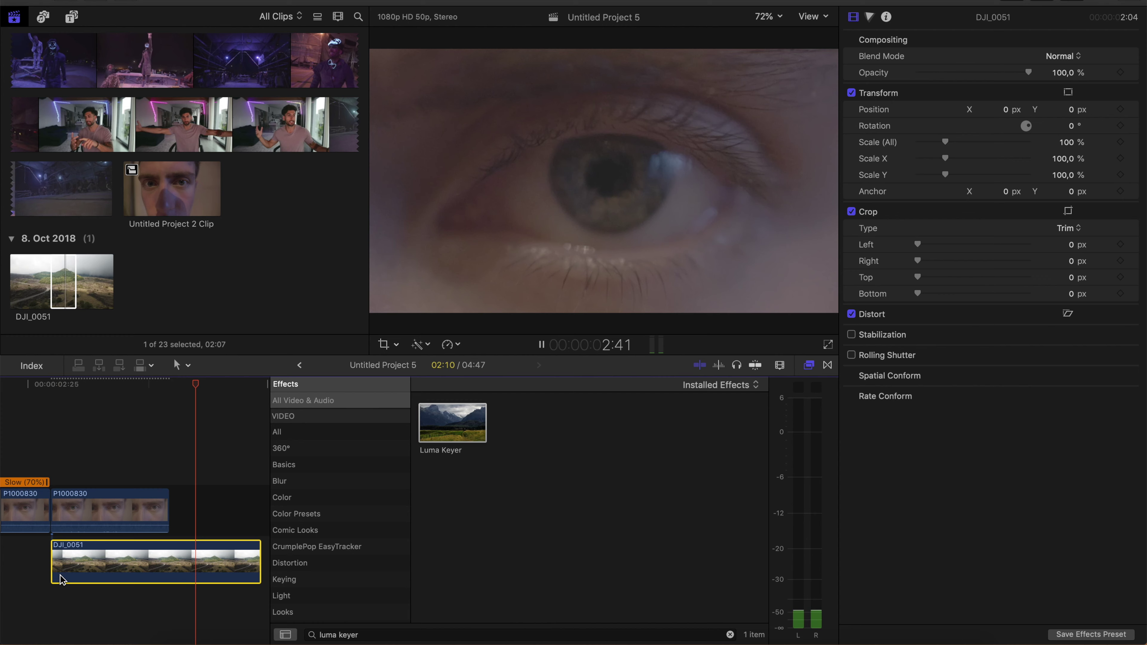
{"action": "key", "text": "space"}
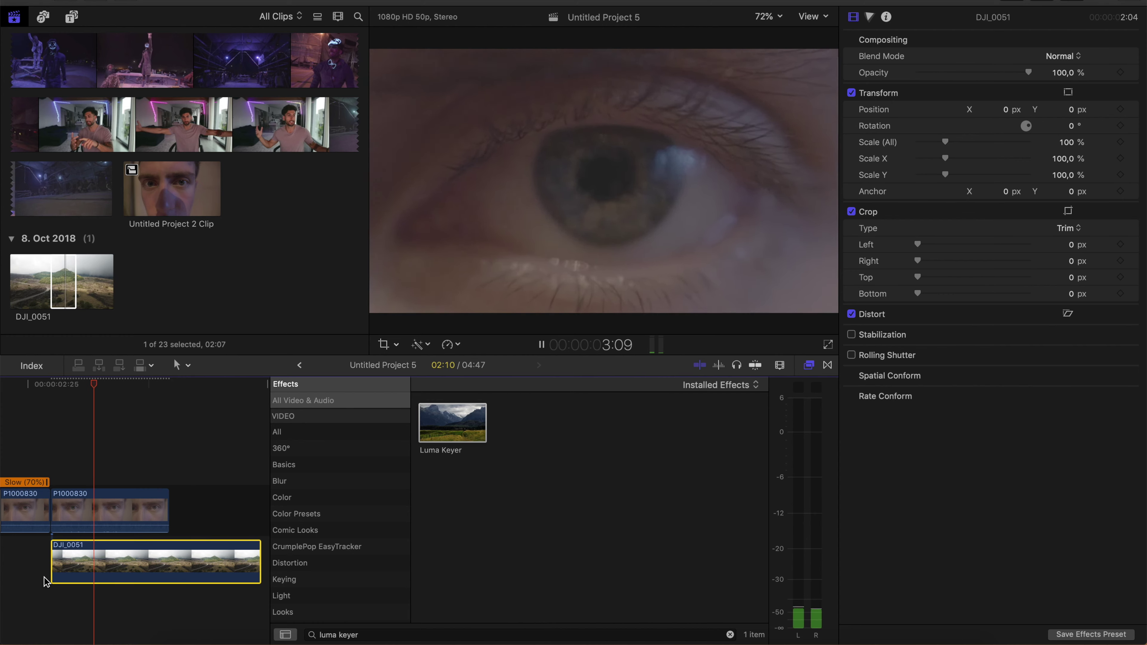